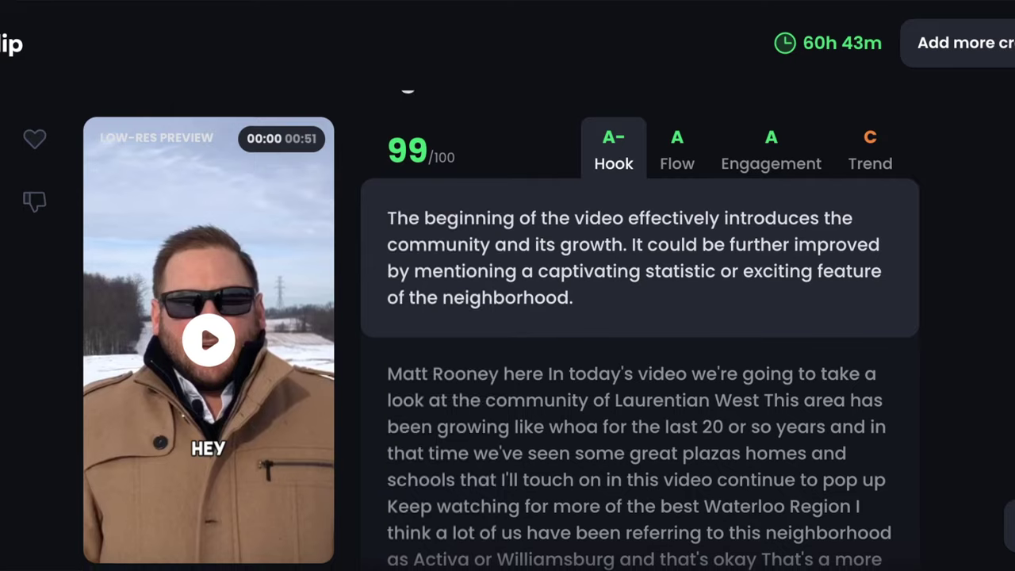
# Review the generated clips from #1 to #3 with their scores, hook feedback and transcripts.
pyautogui.scroll(-5, 635, 333)
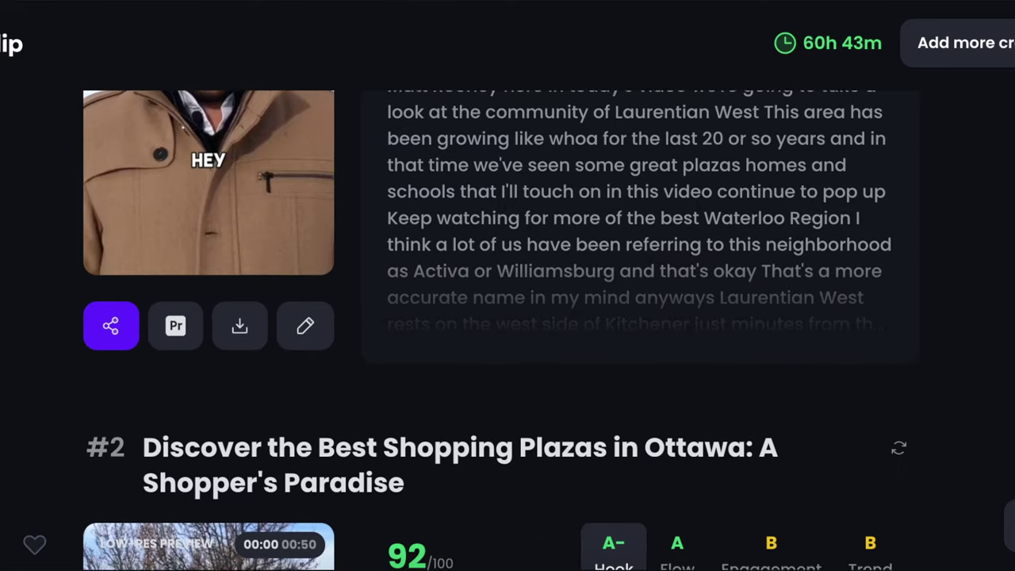
pyautogui.scroll(-6, 508, 317)
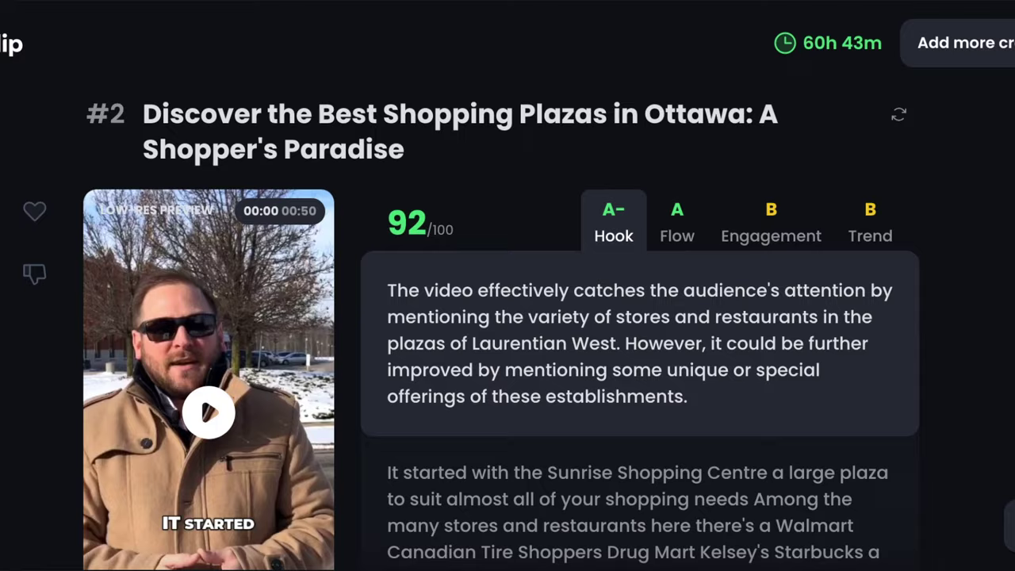
pyautogui.scroll(-6, 508, 317)
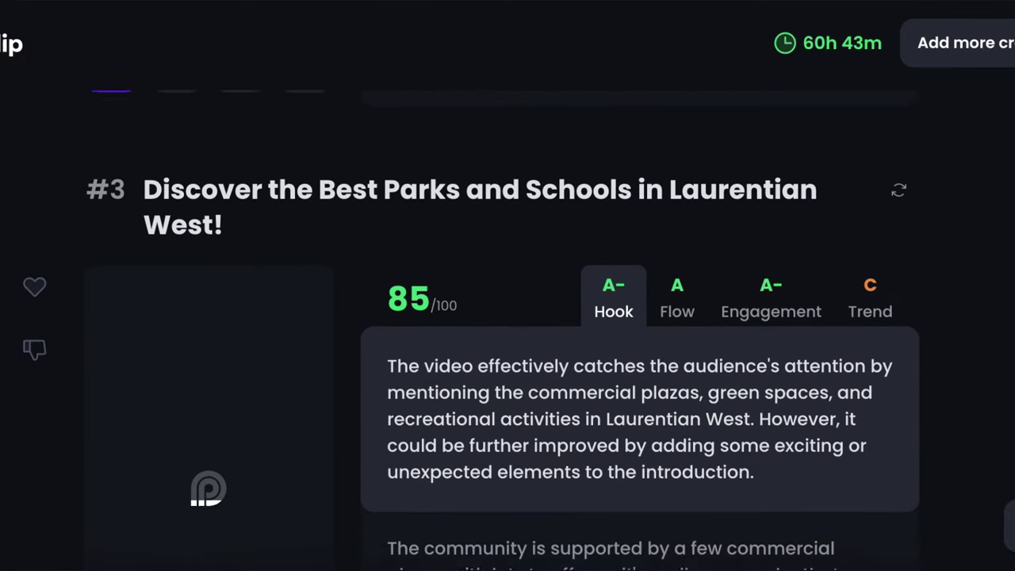
pyautogui.scroll(-2, 508, 317)
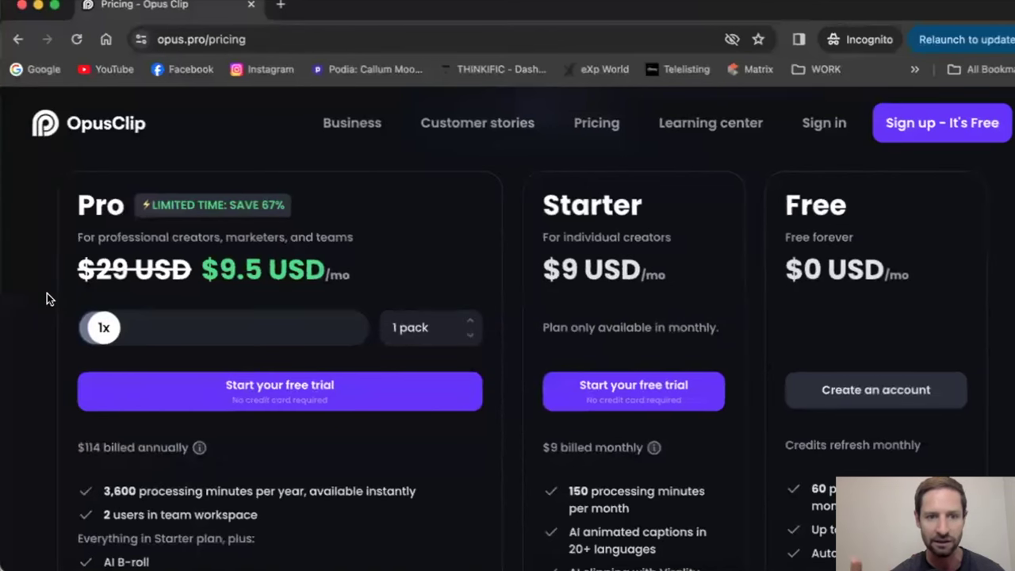
# Compare the prices and included features of the Pro, Starter and Free plans on the OpusClip pricing page.
pyautogui.scroll(-1, 39, 316)
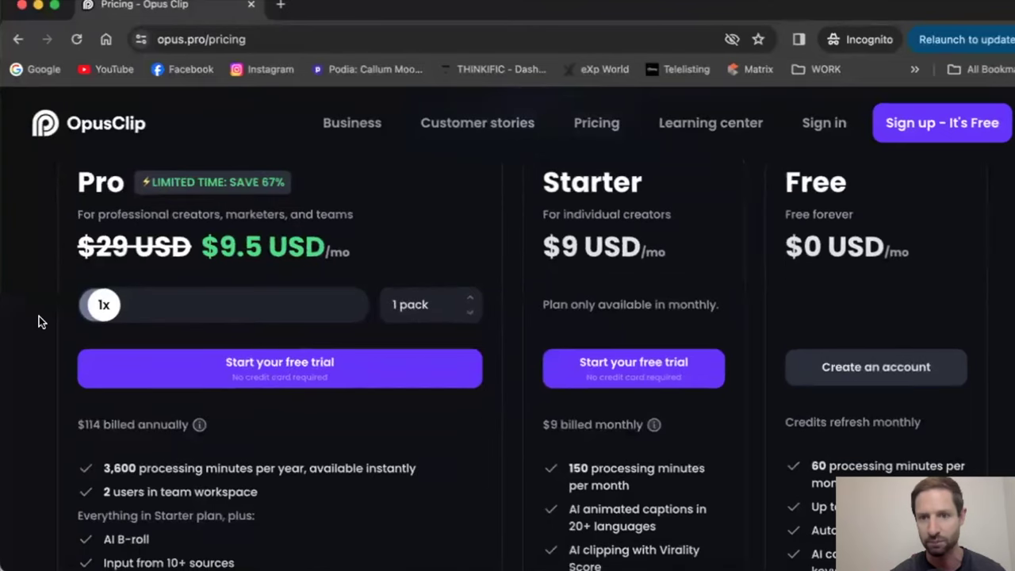
pyautogui.scroll(1, 38, 316)
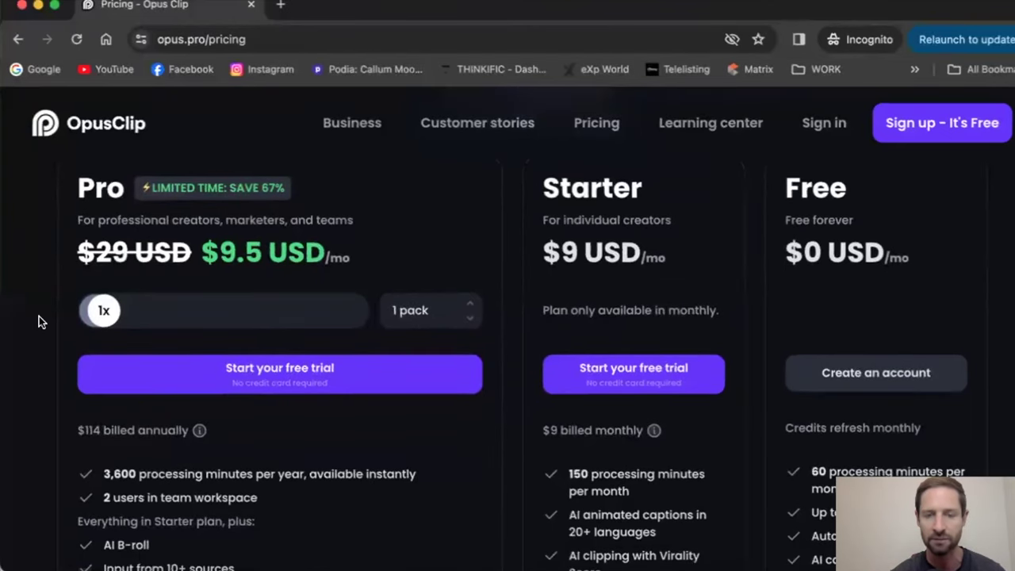
pyautogui.scroll(-2, 39, 317)
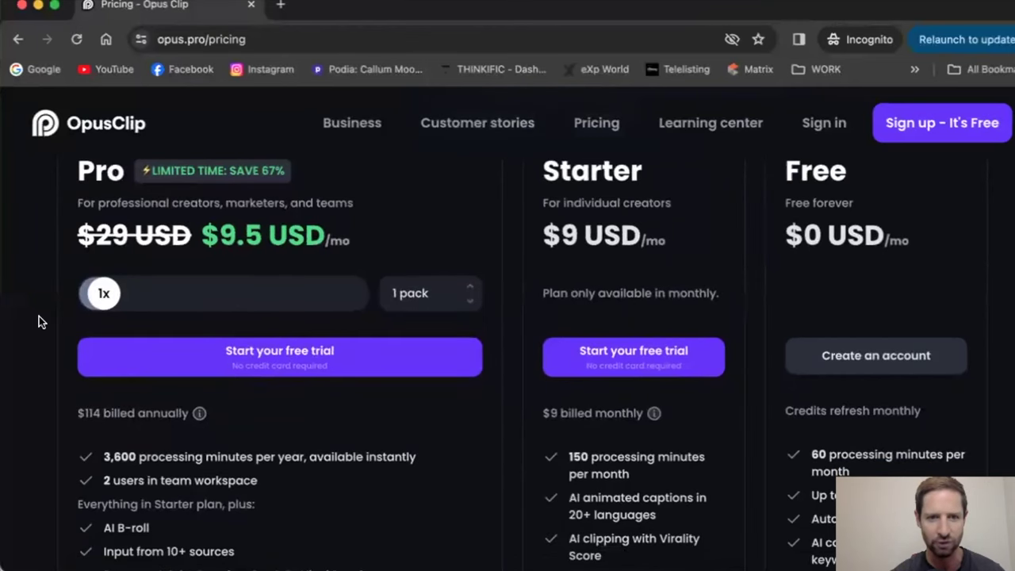
pyautogui.scroll(-3, 38, 316)
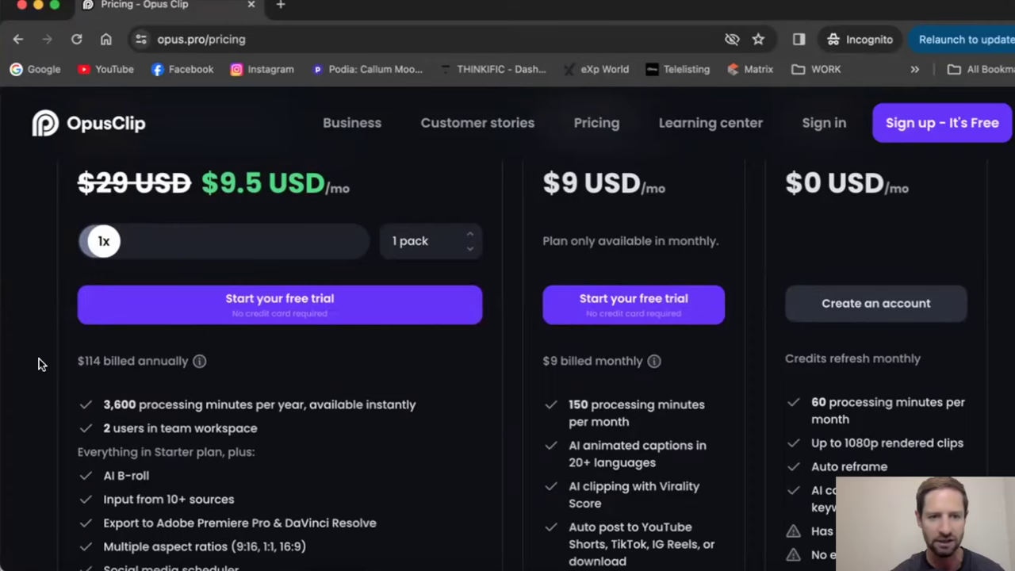
pyautogui.scroll(-1, 42, 382)
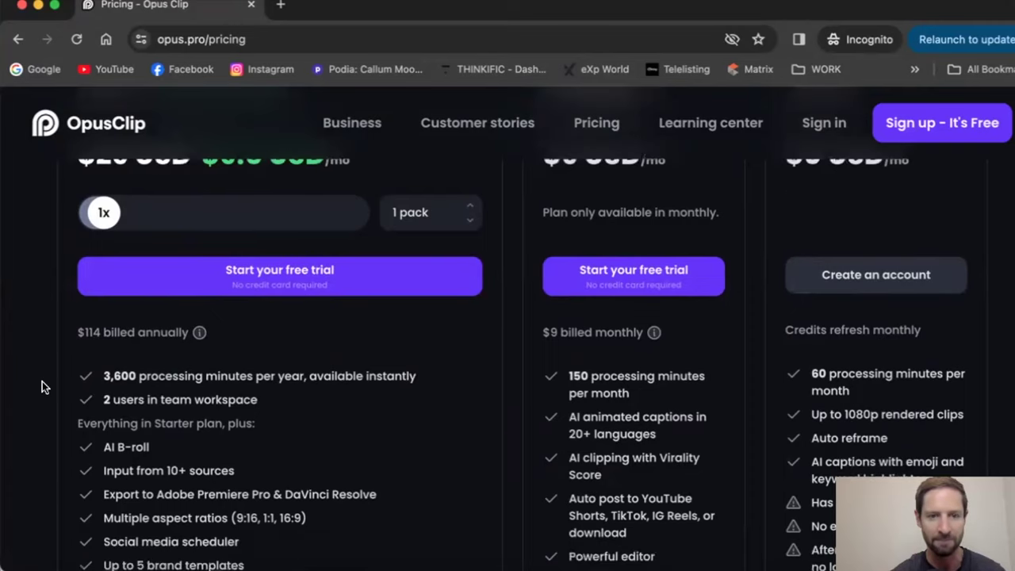
pyautogui.scroll(2, 42, 382)
pyautogui.scroll(1, 43, 381)
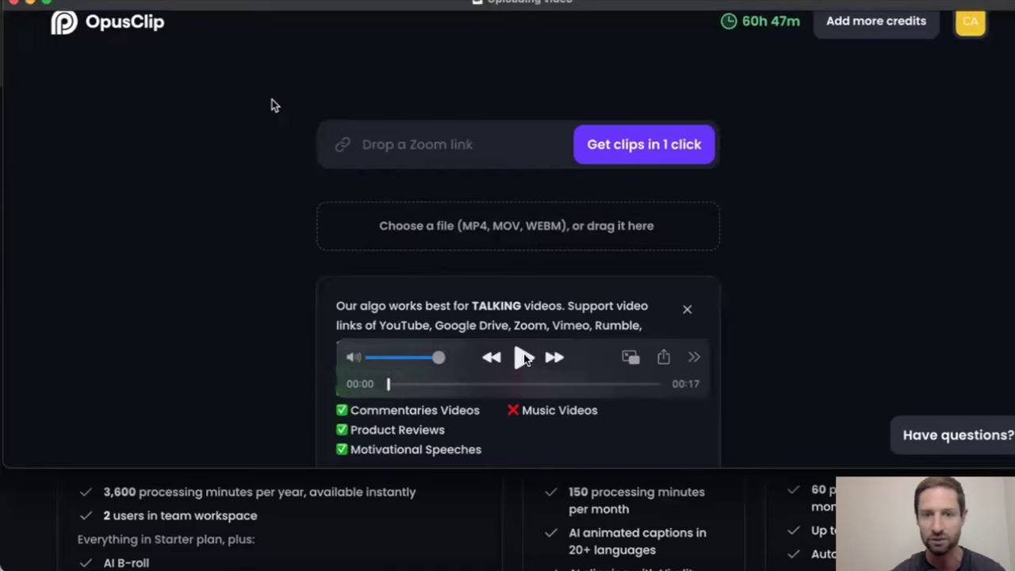
# Play the "Uploading video" screen recording to view how a video file is uploaded for clipping.
pyautogui.click(524, 358)
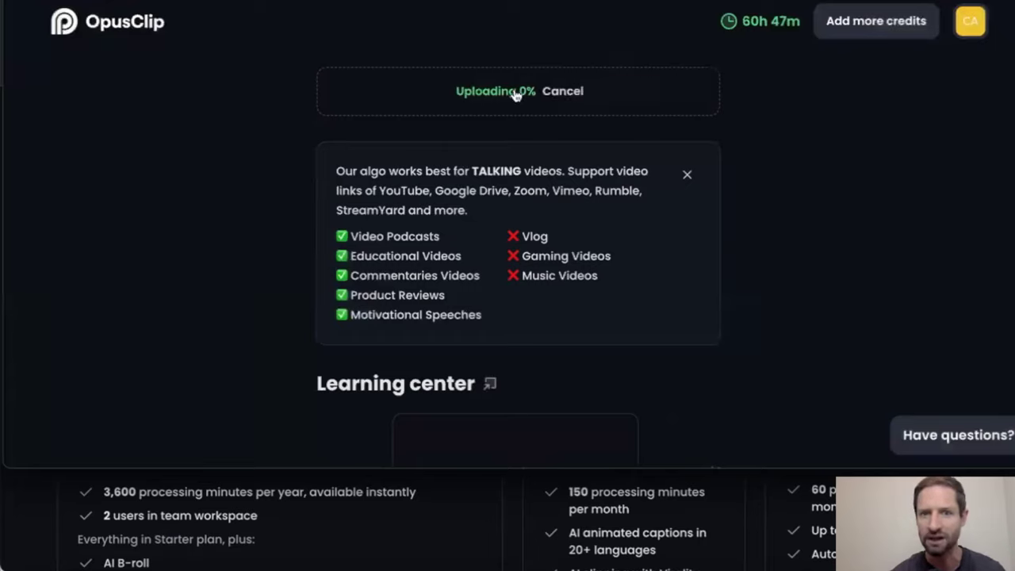
pyautogui.moveTo(380, 202)
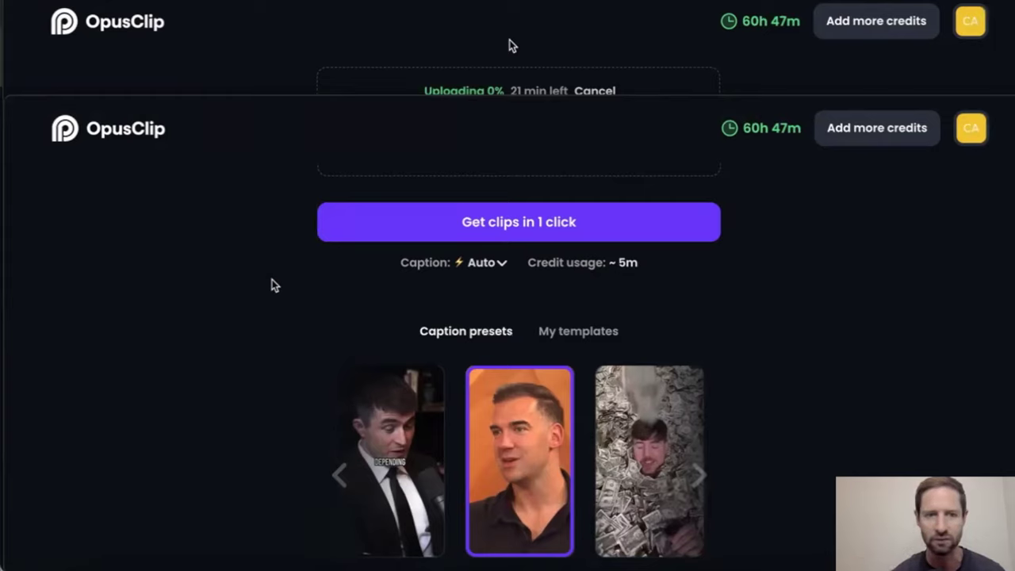
# Play the "Getting clips" recording through the caption presets and pause it at the option to only add captions without clipping.
pyautogui.moveTo(245, 312)
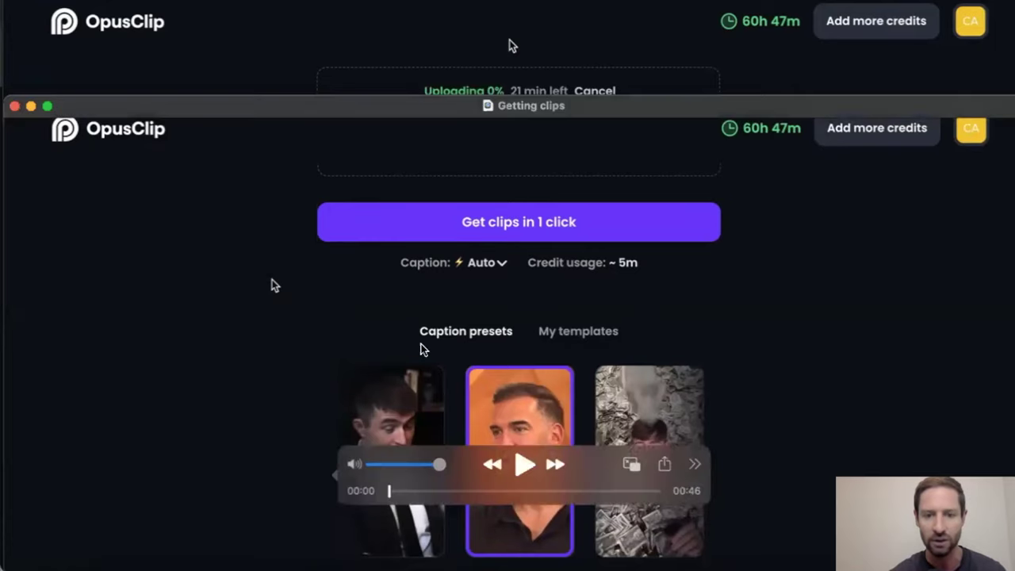
pyautogui.click(525, 466)
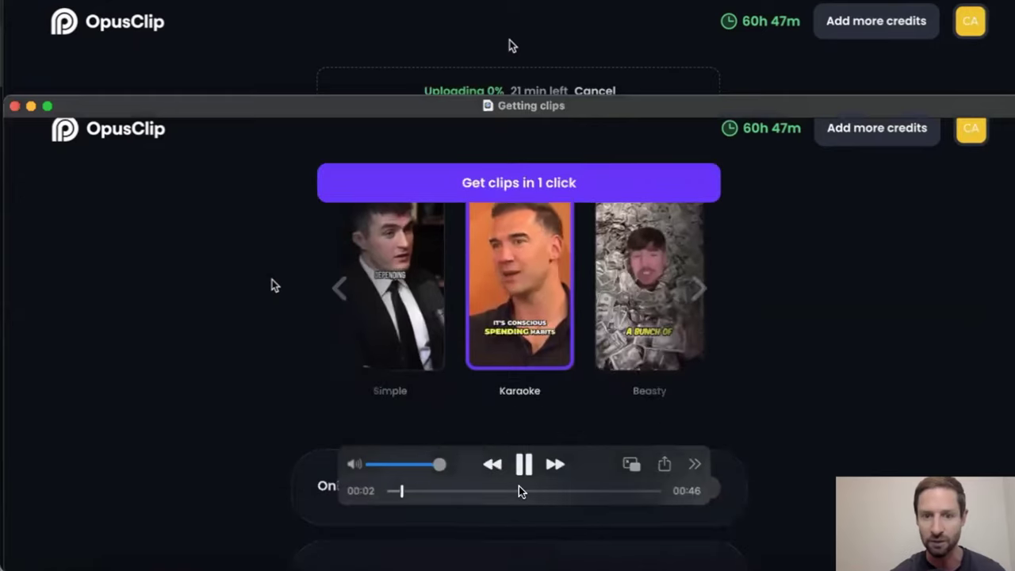
pyautogui.press('space')
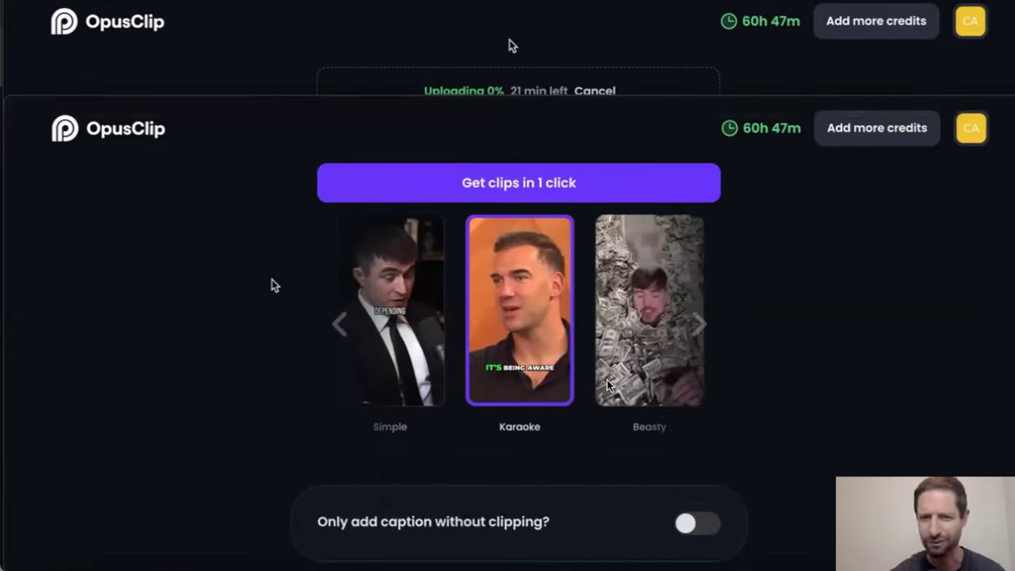
pyautogui.moveTo(533, 446)
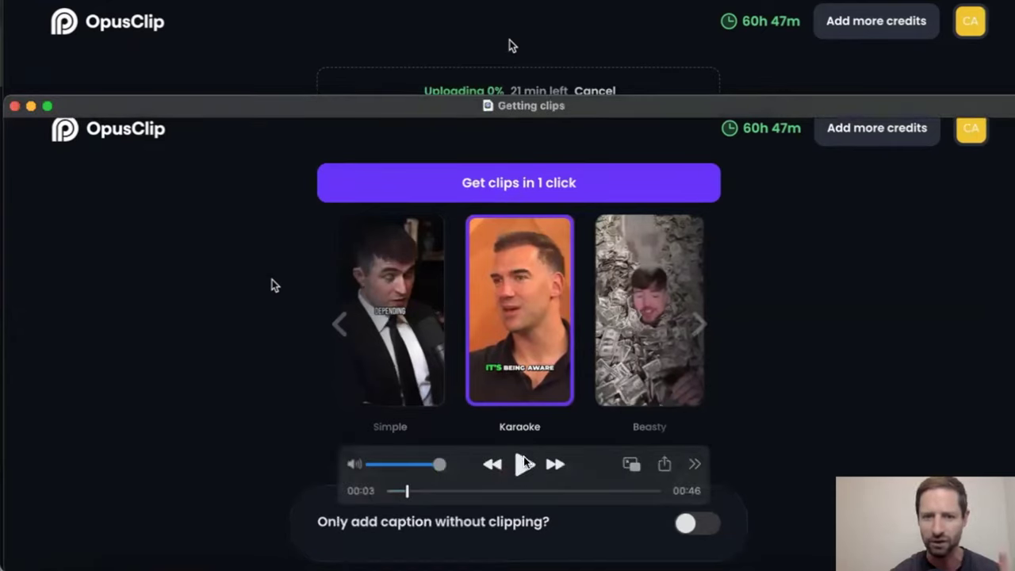
pyautogui.click(525, 463)
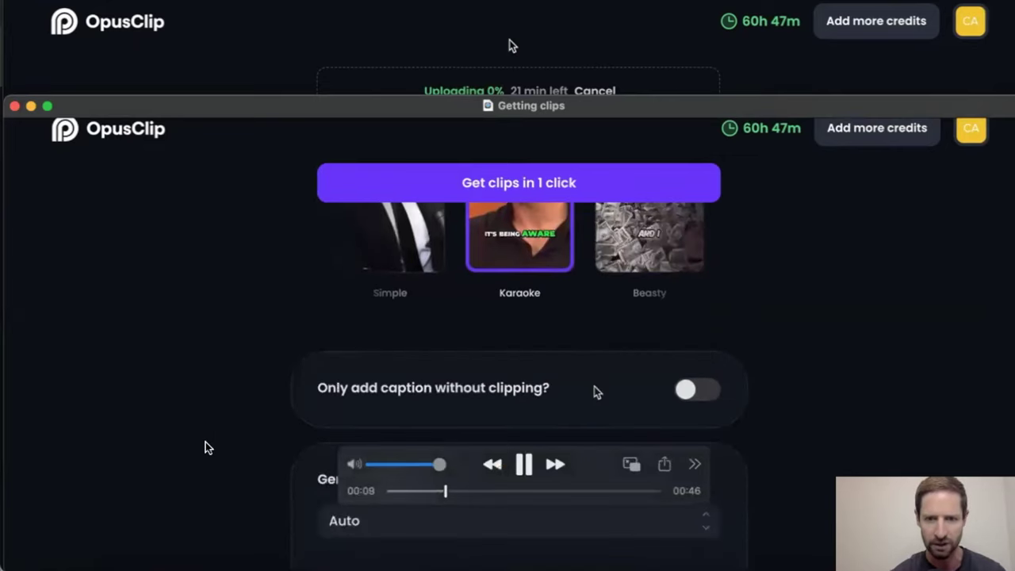
pyautogui.click(523, 466)
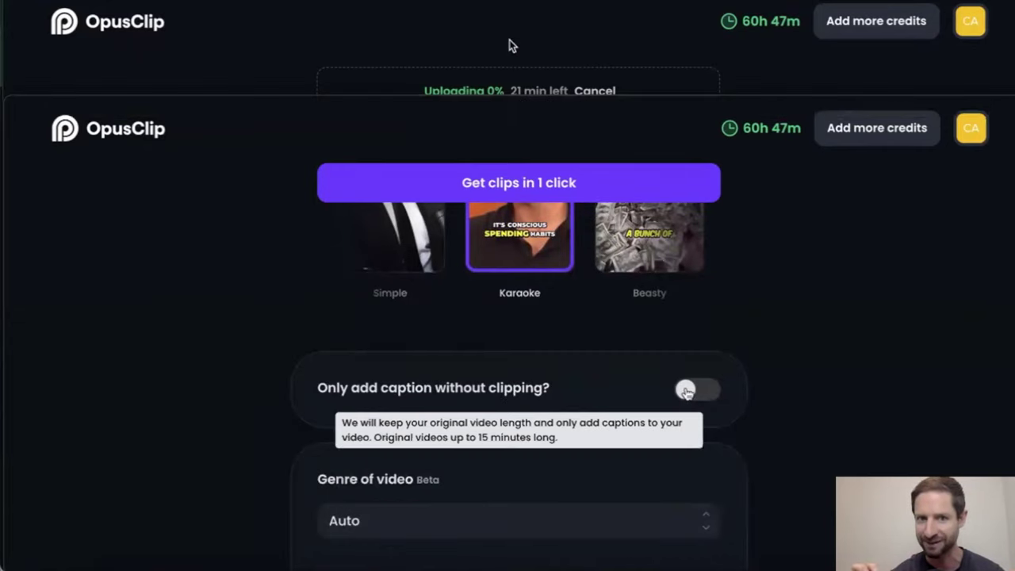
# Continue the "Getting clips" recording and pause at the processing timeframe and preferred clip length settings before resuming playback.
pyautogui.moveTo(238, 420)
pyautogui.press('space')
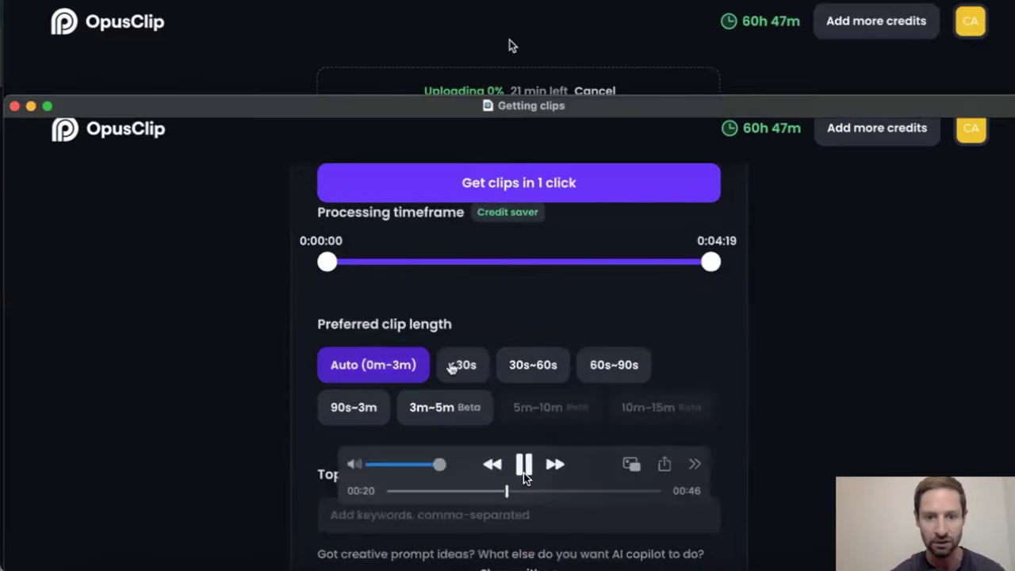
pyautogui.press('space')
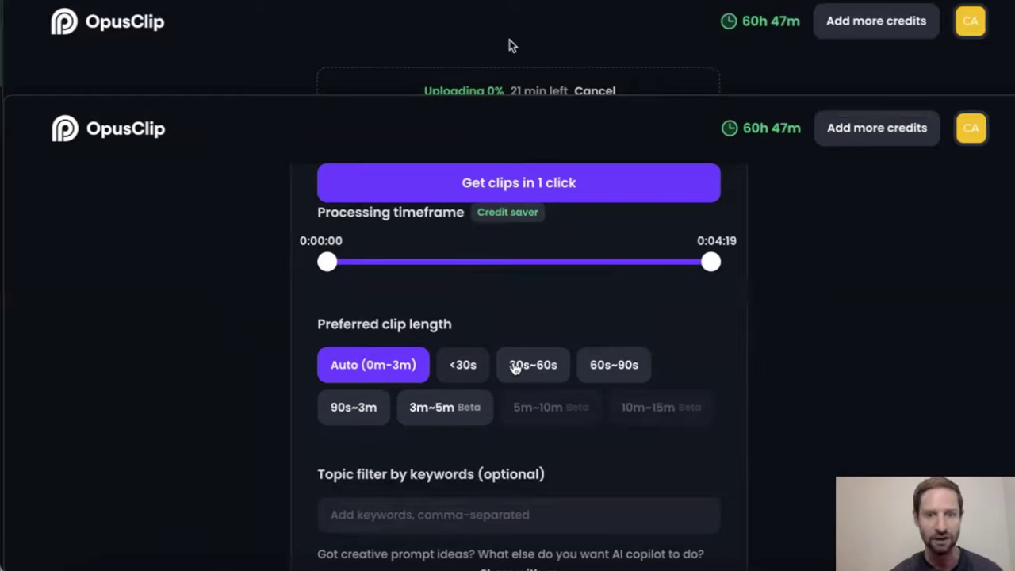
pyautogui.click(523, 465)
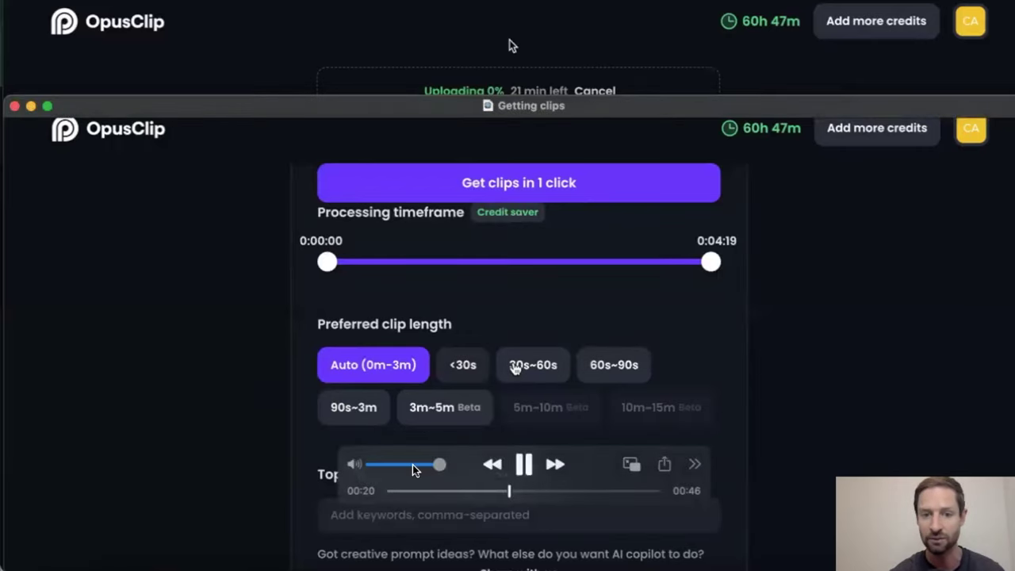
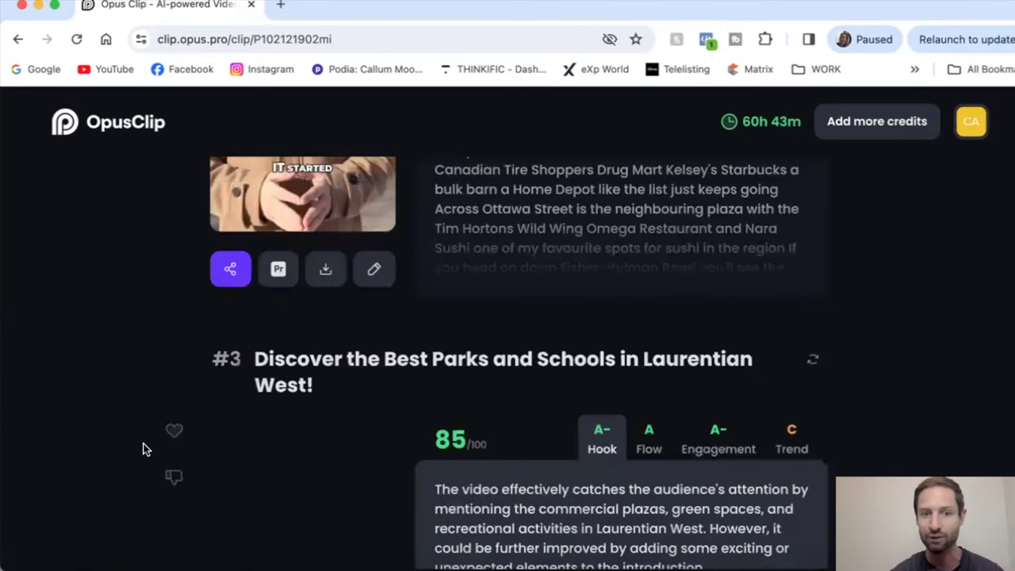
# Examine the generated clips from #3 down to #8, including their titles, scores, grades and transcripts.
pyautogui.scroll(-1, 143, 449)
pyautogui.scroll(-3, 143, 449)
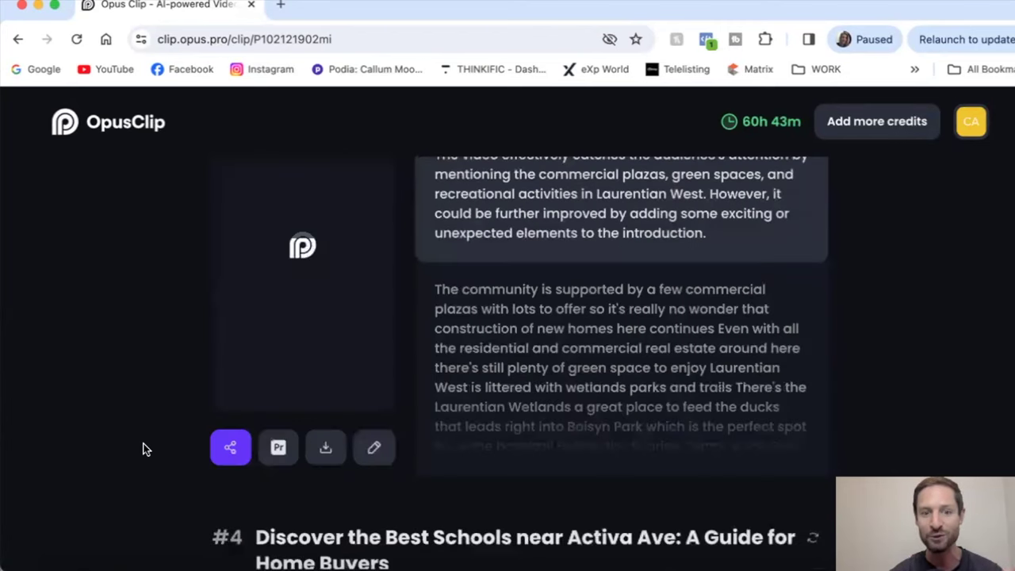
pyautogui.scroll(-6, 143, 449)
pyautogui.scroll(-6, 143, 449)
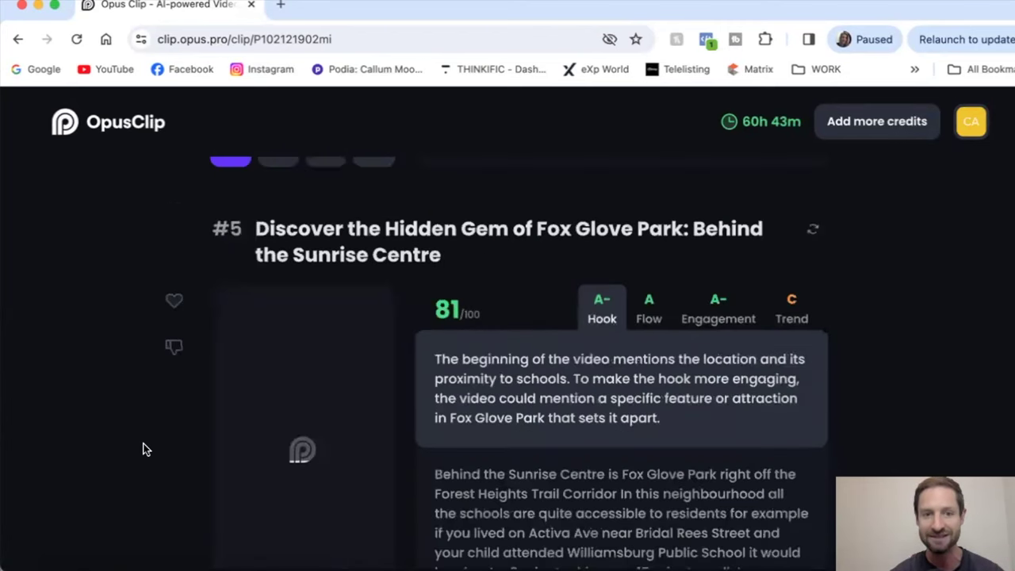
pyautogui.scroll(-6, 142, 449)
pyautogui.scroll(-5, 143, 449)
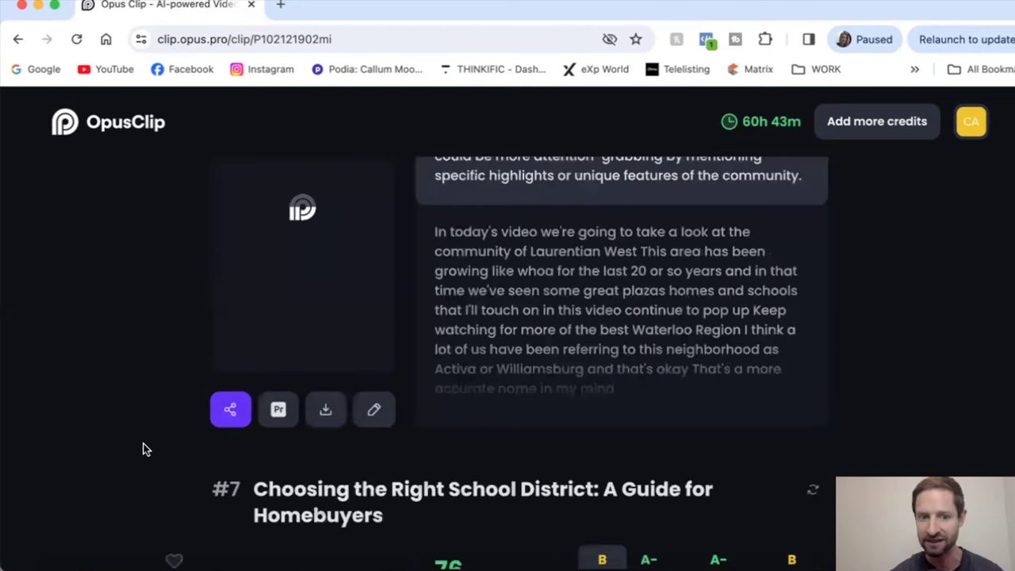
pyautogui.scroll(-4, 143, 449)
pyautogui.scroll(-3, 143, 449)
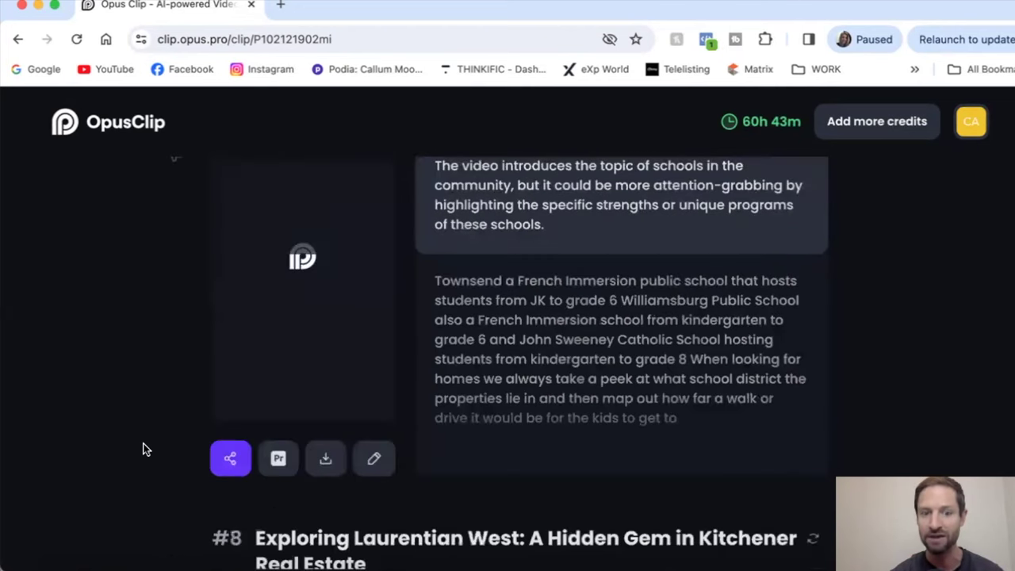
pyautogui.scroll(-3, 143, 449)
pyautogui.scroll(-1, 143, 449)
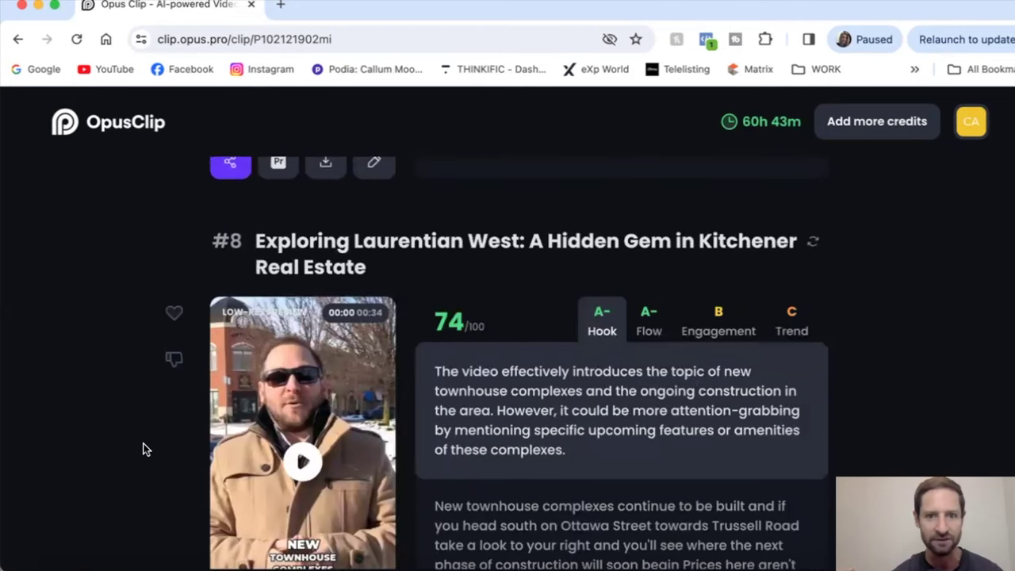
pyautogui.scroll(-6, 142, 449)
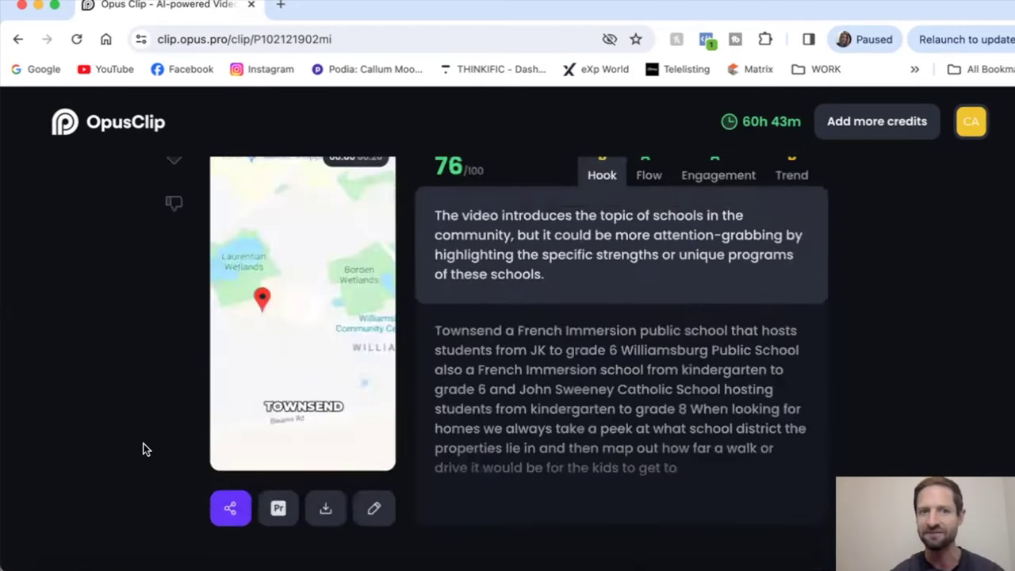
# Review the clip previews and scores again, going from clip #7 back up to the top-ranked clip #1.
pyautogui.scroll(3, 143, 450)
pyautogui.scroll(4, 143, 450)
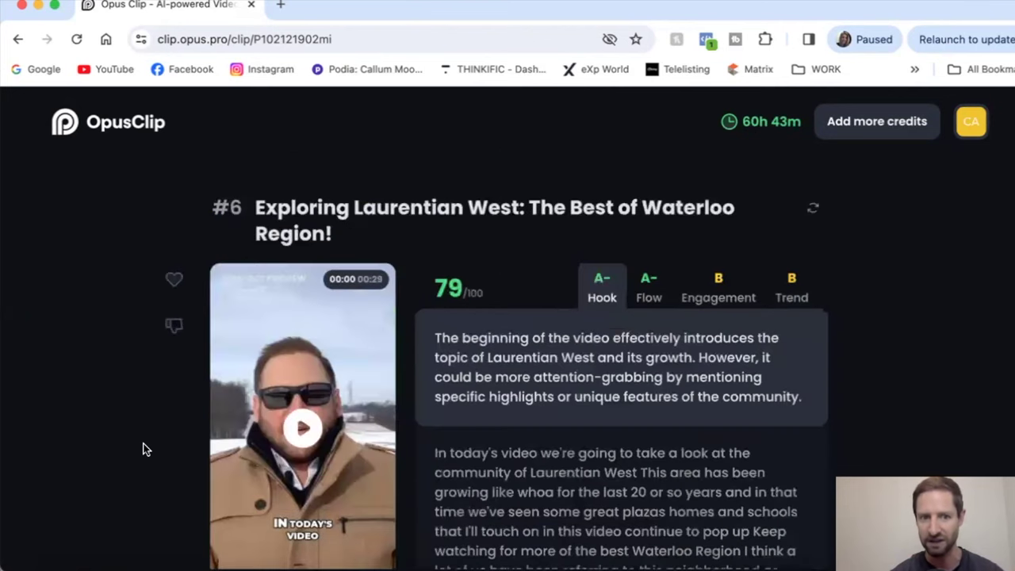
pyautogui.scroll(5, 143, 450)
pyautogui.scroll(2, 145, 450)
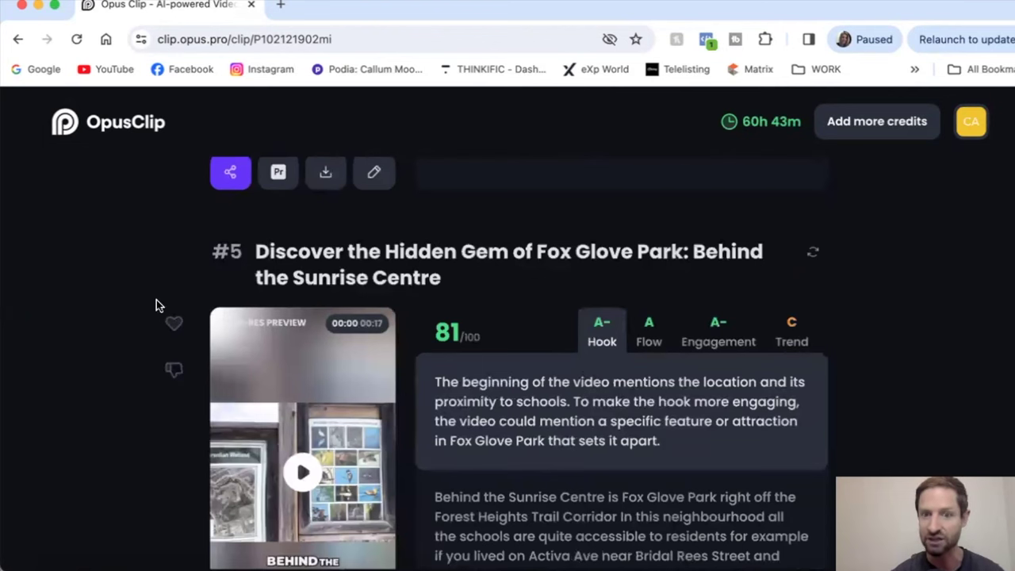
pyautogui.scroll(1, 127, 370)
pyautogui.scroll(4, 127, 368)
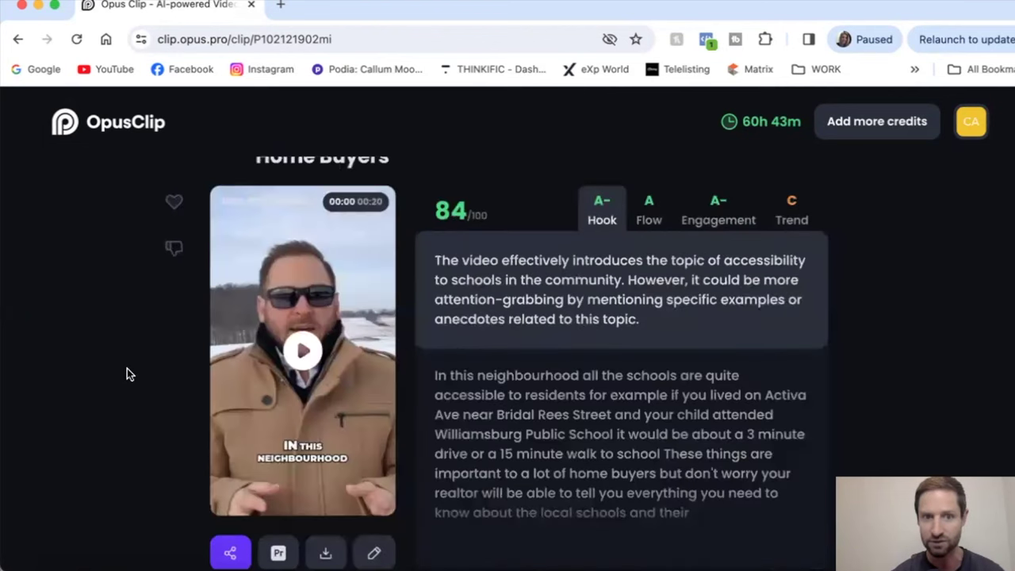
pyautogui.scroll(1, 128, 397)
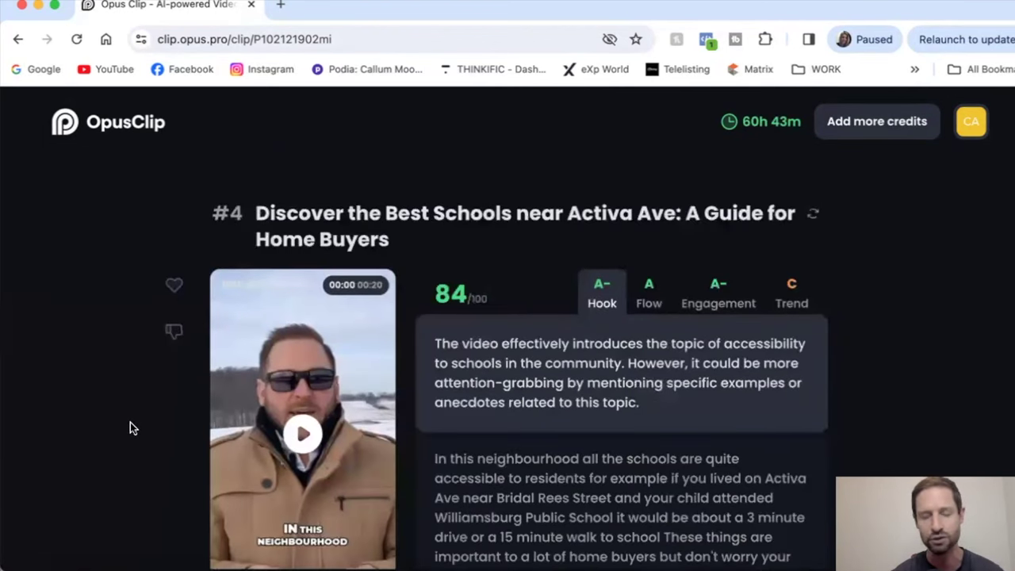
pyautogui.scroll(4, 130, 422)
pyautogui.scroll(3, 130, 422)
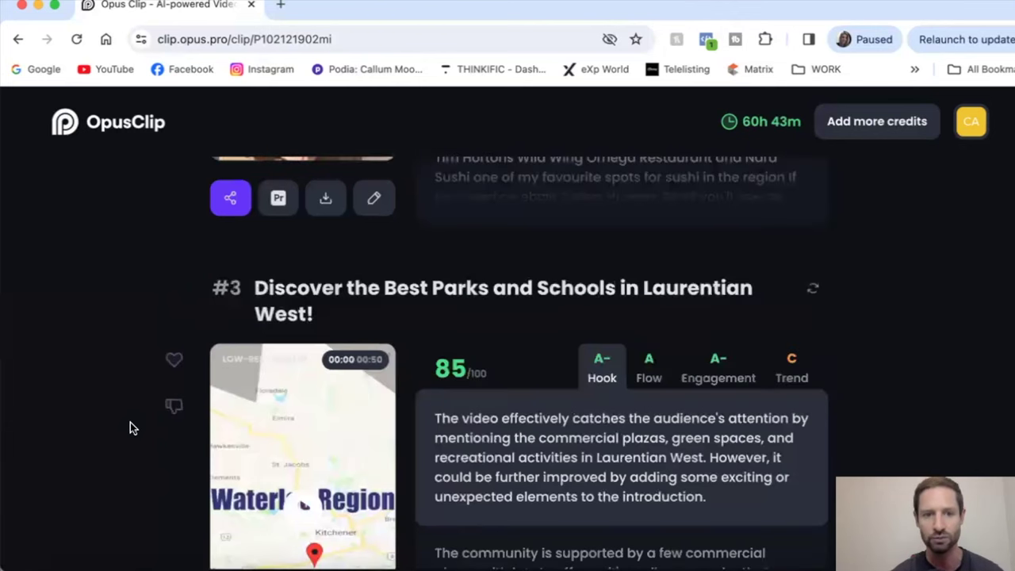
pyautogui.scroll(2, 130, 422)
pyautogui.scroll(3, 130, 422)
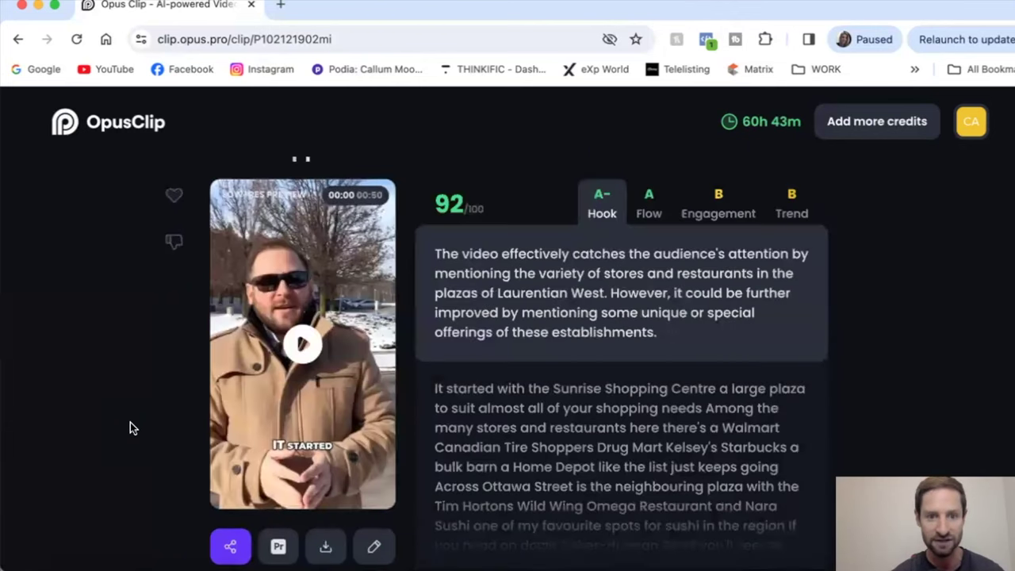
pyautogui.scroll(2, 130, 422)
pyautogui.scroll(5, 130, 422)
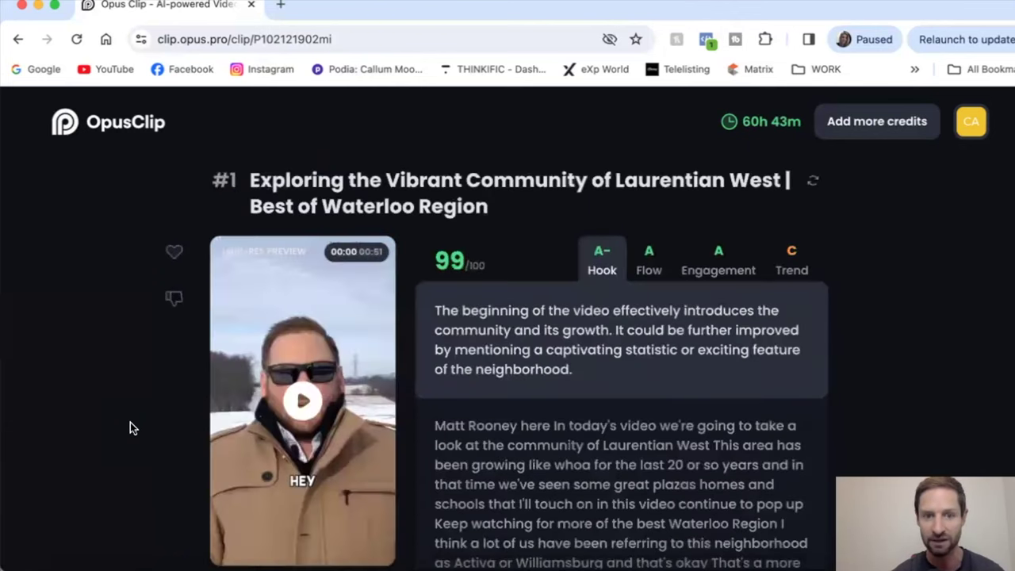
# Check what the viral score of clip #1 stands for and review its hook feedback.
pyautogui.scroll(-1, 467, 216)
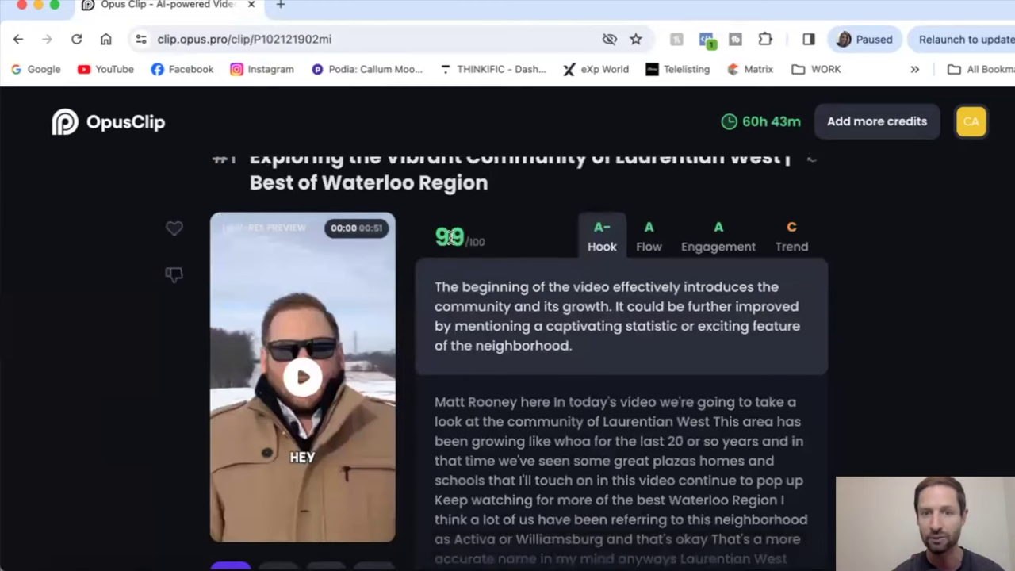
pyautogui.moveTo(457, 240)
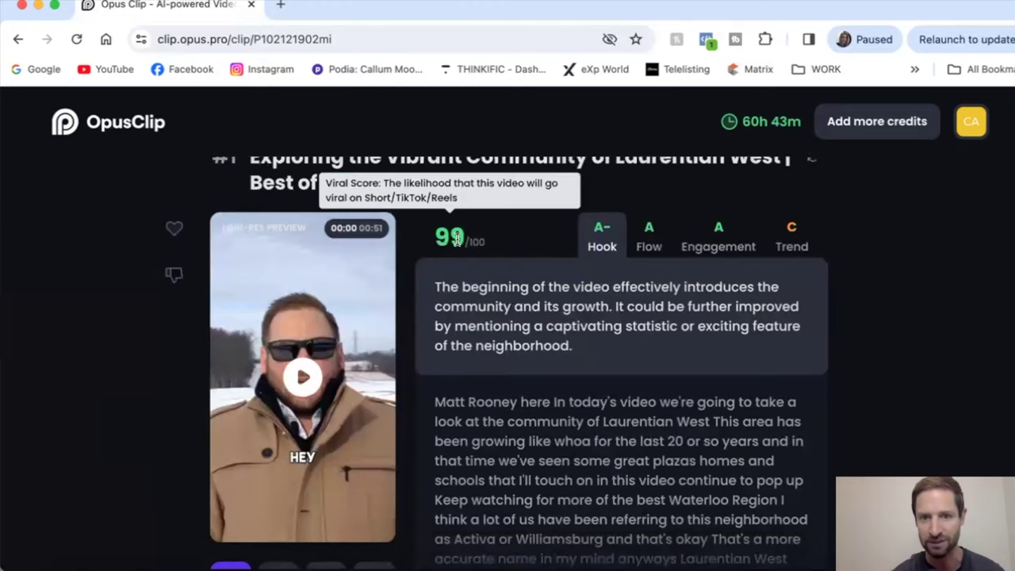
pyautogui.scroll(1, 498, 248)
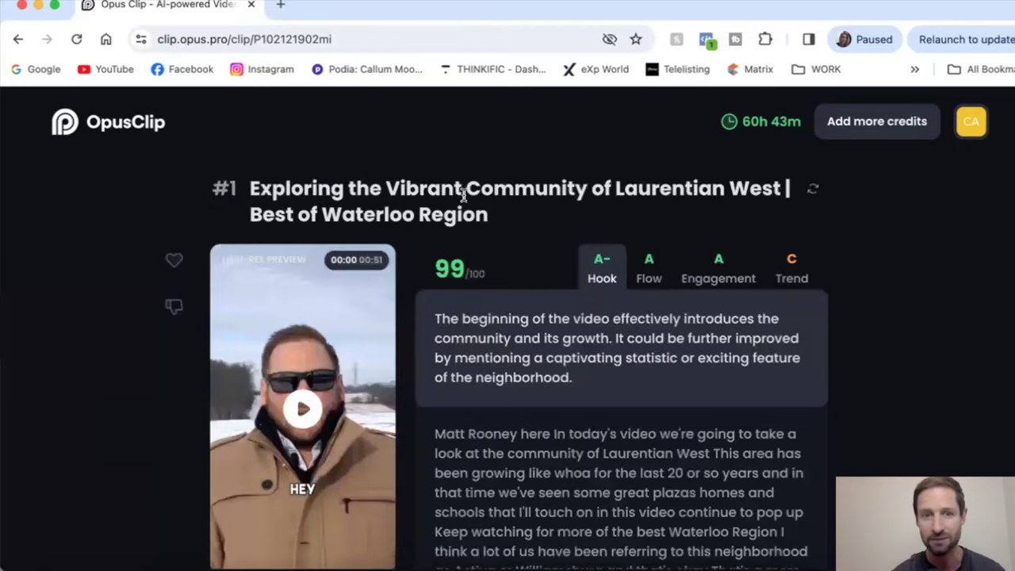
pyautogui.scroll(-1, 507, 234)
pyautogui.scroll(-1, 493, 274)
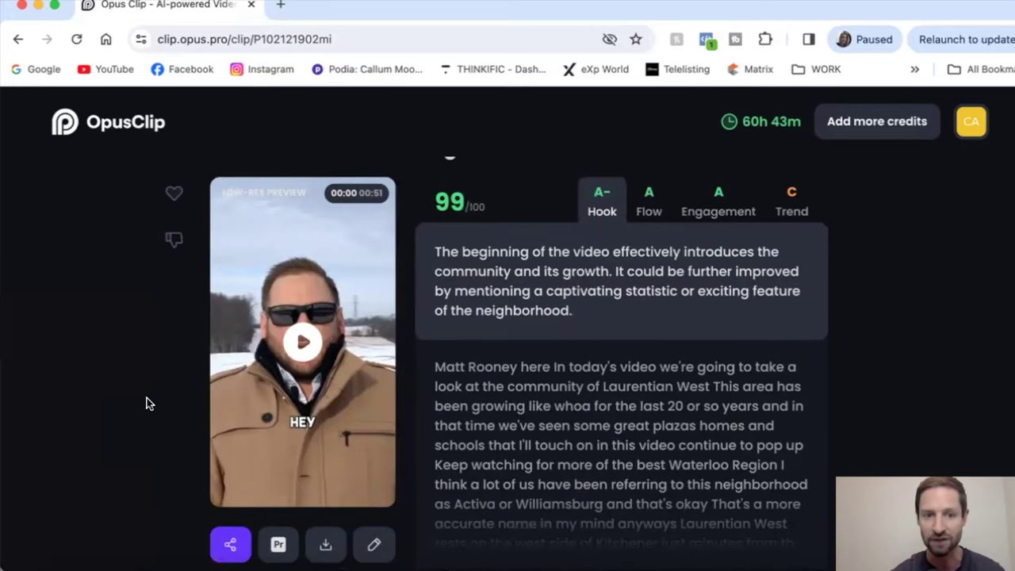
# Open clip #2, "Discover the Best Shopping Plazas in Ottawa: A Shopper's Paradise", in the clip editor.
pyautogui.scroll(-6, 146, 404)
pyautogui.scroll(-3, 146, 404)
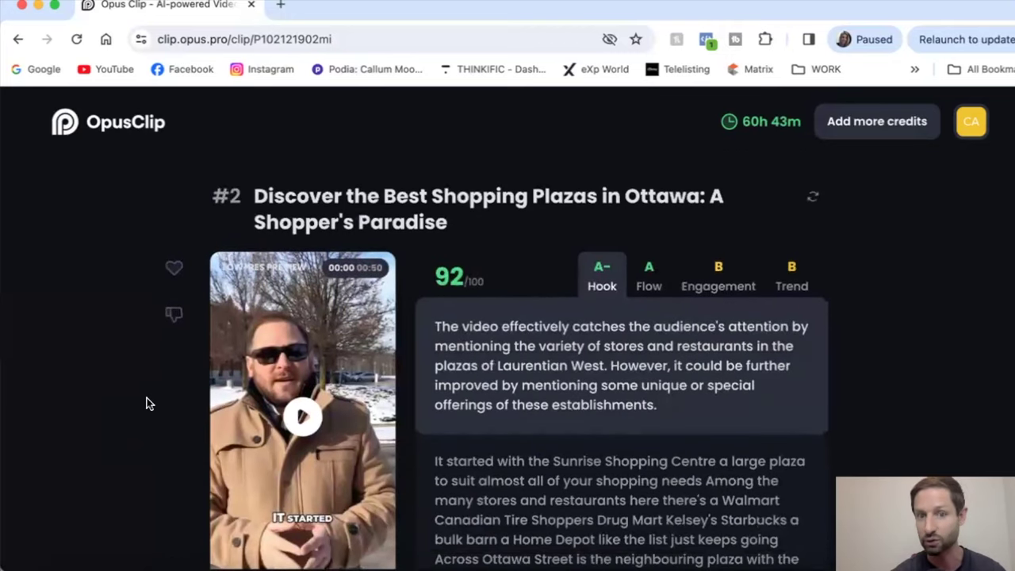
pyautogui.scroll(-1, 146, 403)
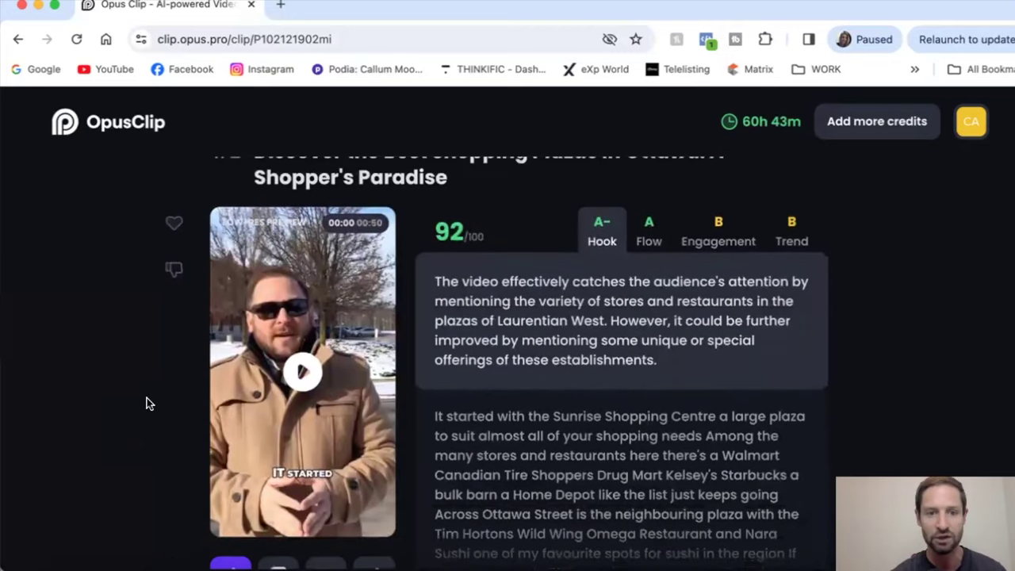
pyautogui.scroll(1, 146, 404)
pyautogui.scroll(-3, 146, 404)
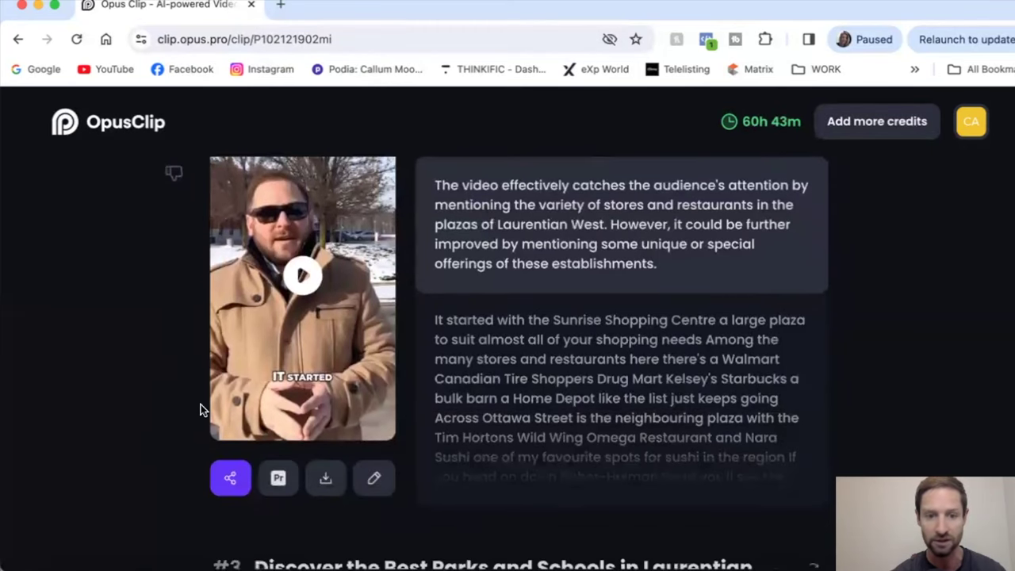
pyautogui.click(374, 479)
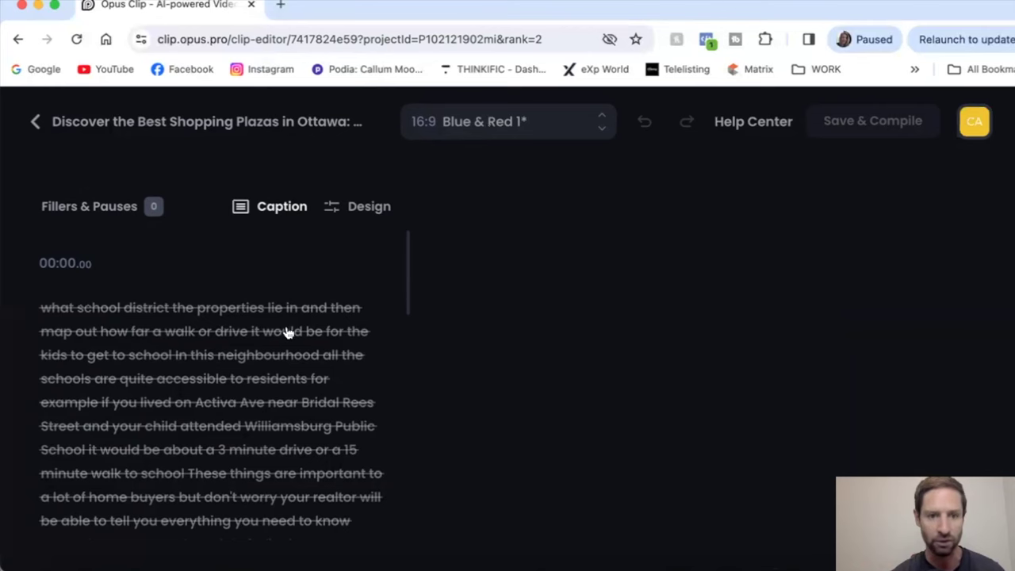
# Review the start of the clip's caption transcript and apply the 9:16 "Preset template 3" to the clip.
pyautogui.scroll(-2, 286, 331)
pyautogui.scroll(-2, 288, 332)
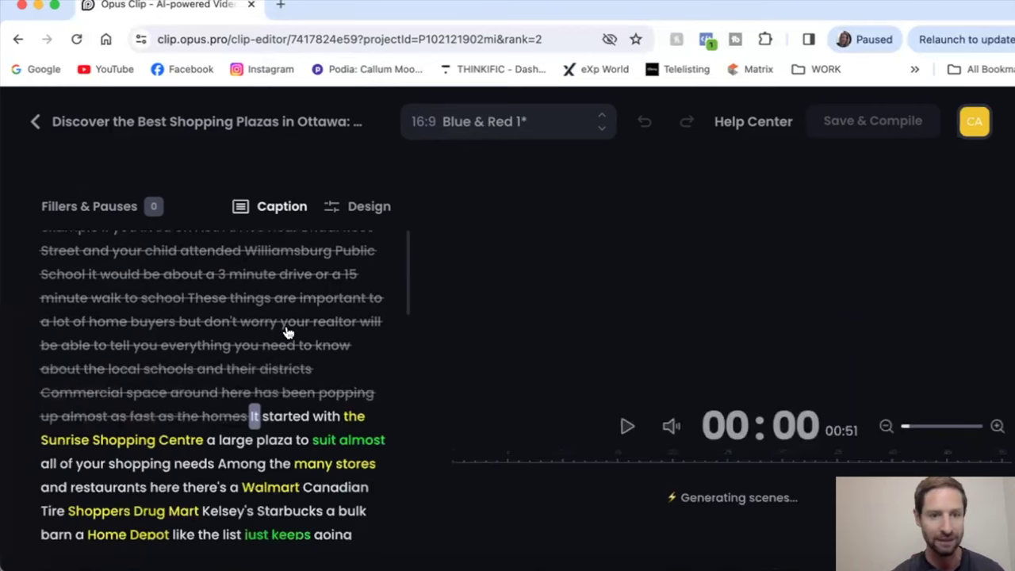
pyautogui.scroll(-1, 294, 298)
pyautogui.scroll(-2, 294, 297)
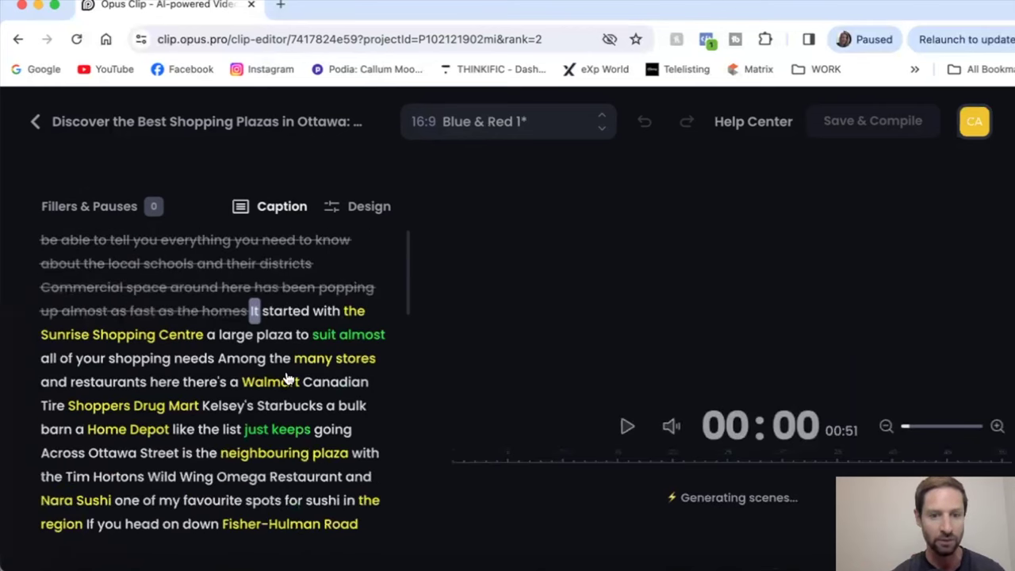
pyautogui.click(602, 123)
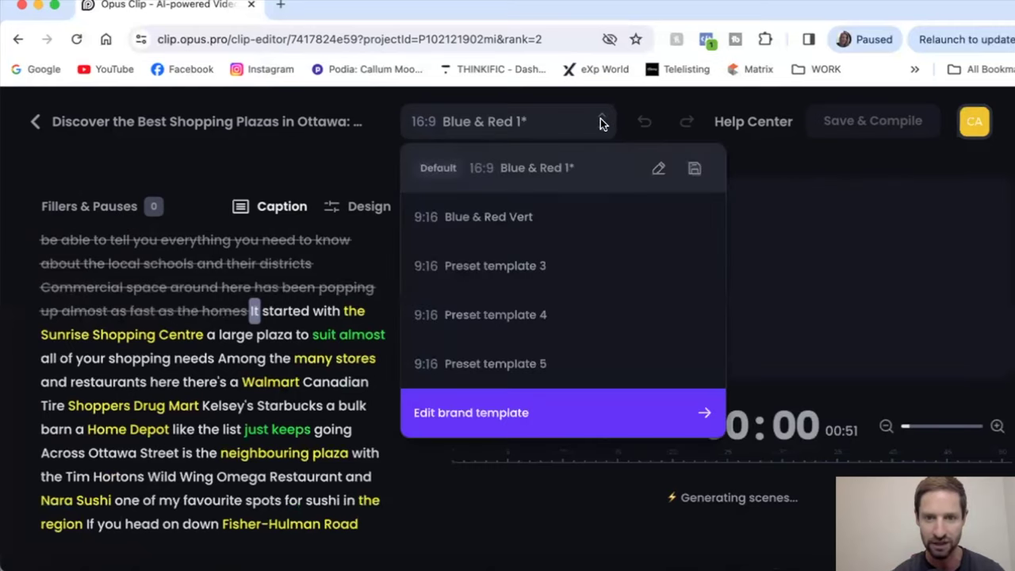
pyautogui.click(510, 271)
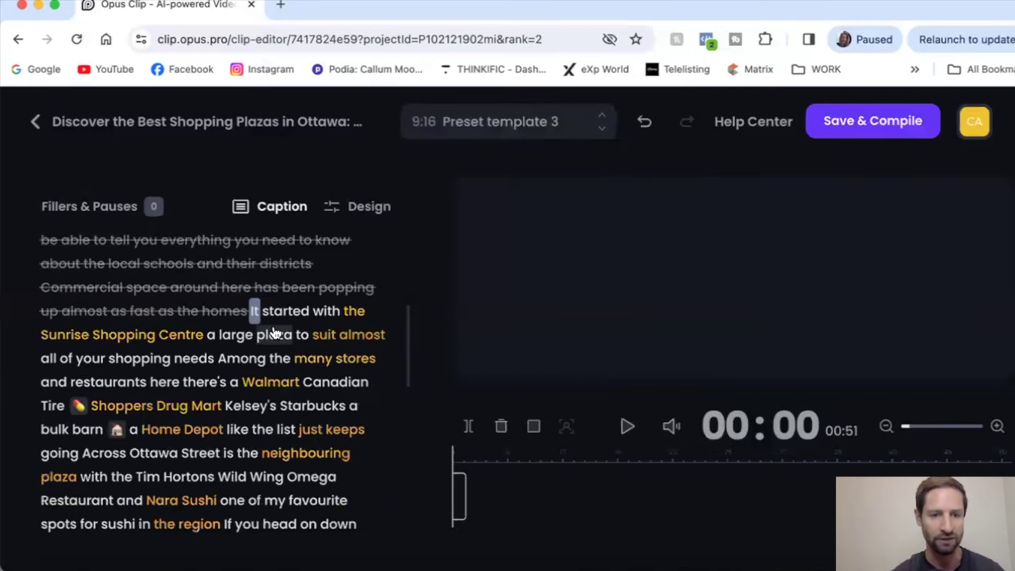
# Examine the caption transcript for its highlighted keywords and automatically placed emojis, down to the Nara Sushi passage.
pyautogui.scroll(-1, 238, 332)
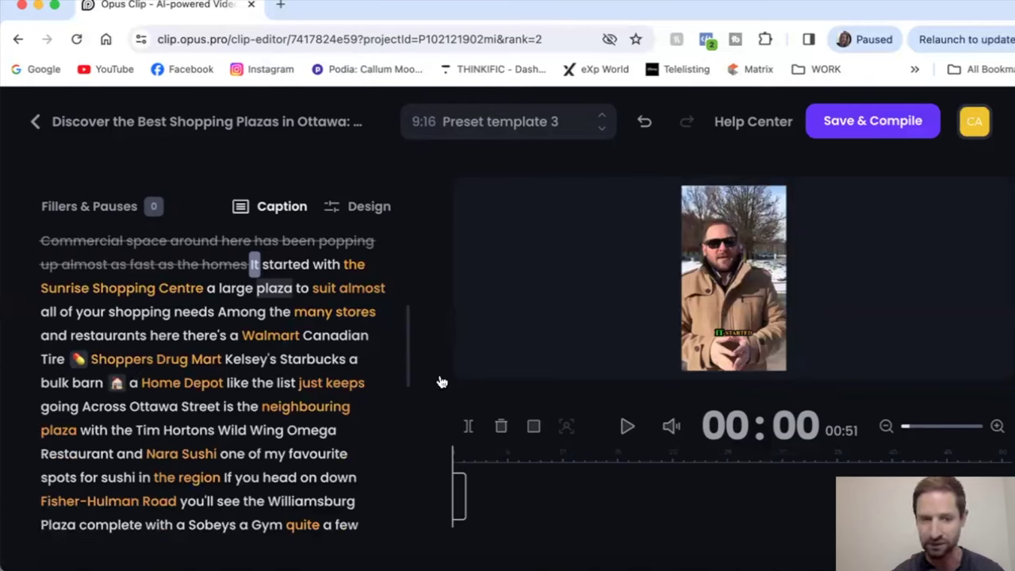
pyautogui.scroll(-1, 283, 344)
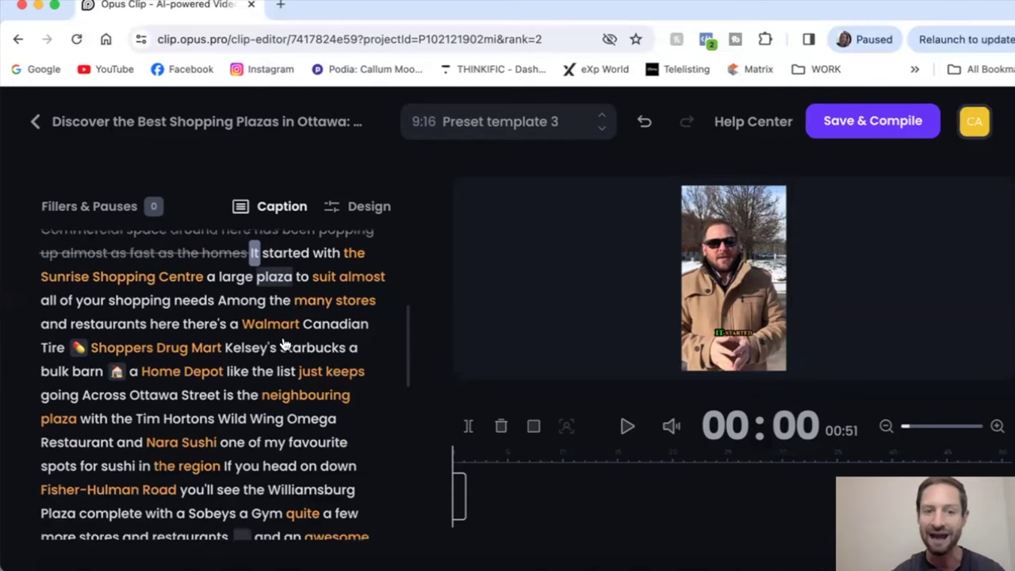
pyautogui.scroll(1, 231, 298)
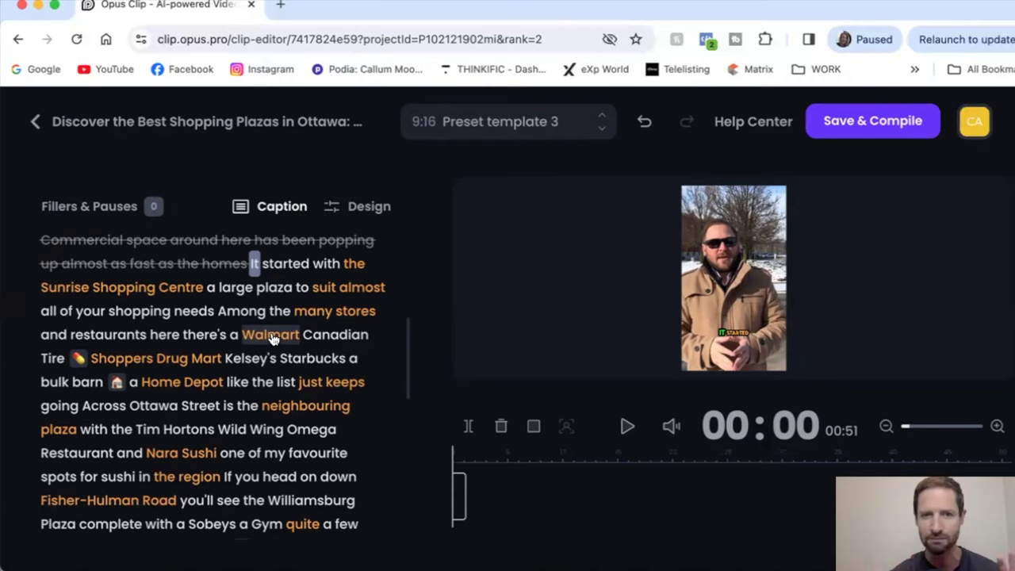
pyautogui.scroll(-1, 272, 339)
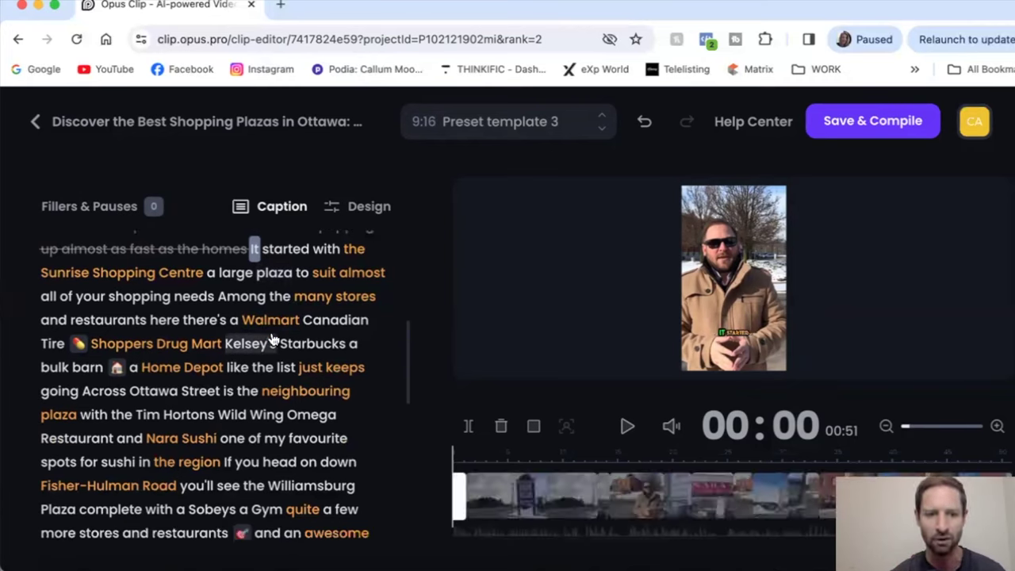
pyautogui.scroll(-1, 272, 338)
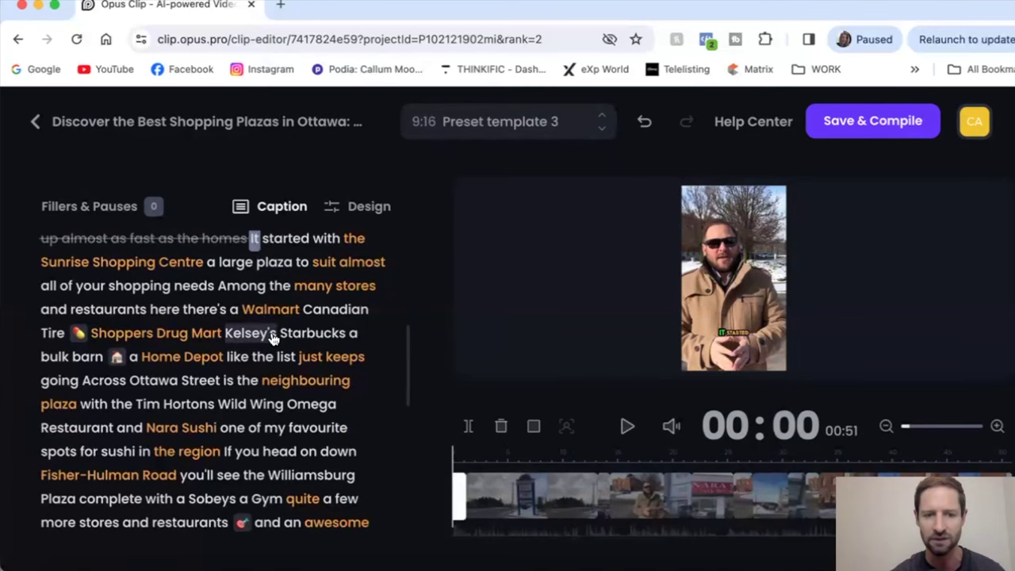
pyautogui.scroll(-1, 272, 339)
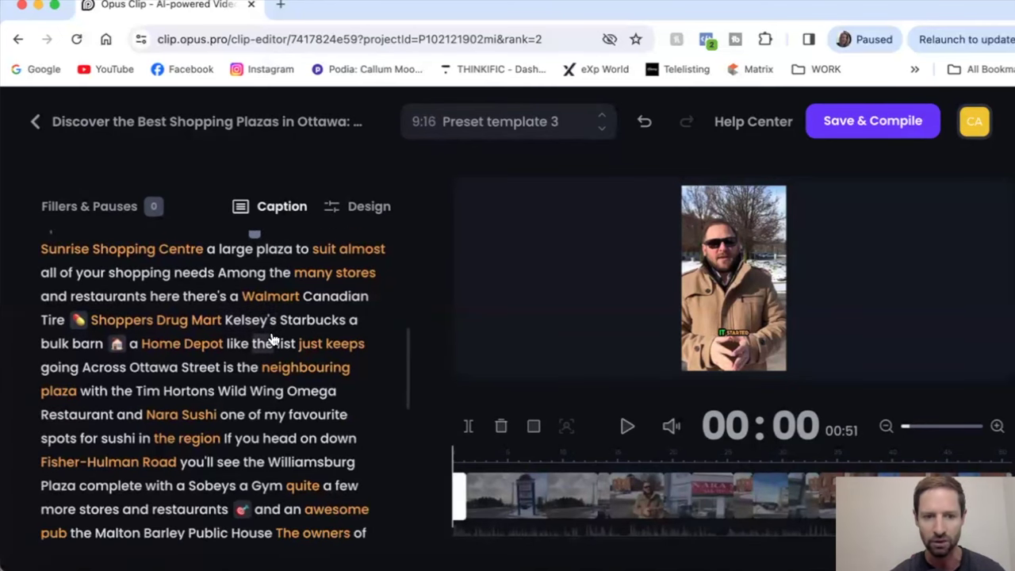
pyautogui.scroll(-1, 272, 339)
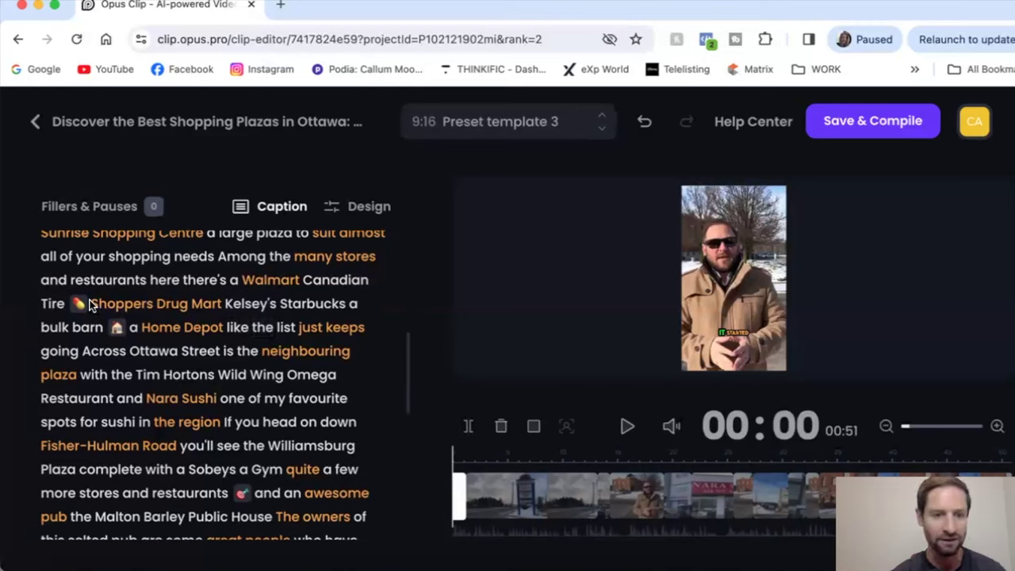
pyautogui.scroll(-1, 224, 355)
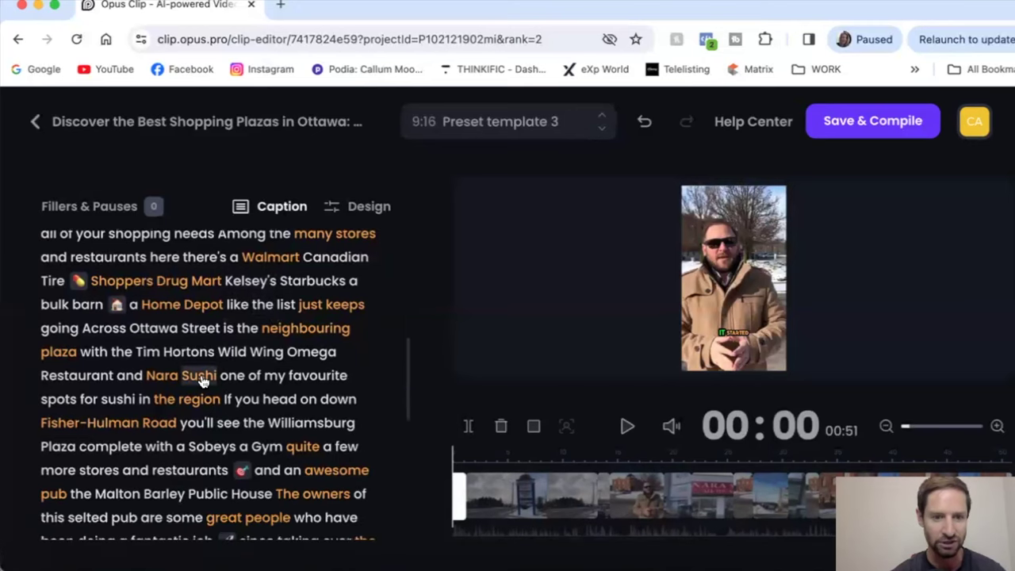
pyautogui.scroll(-1, 202, 374)
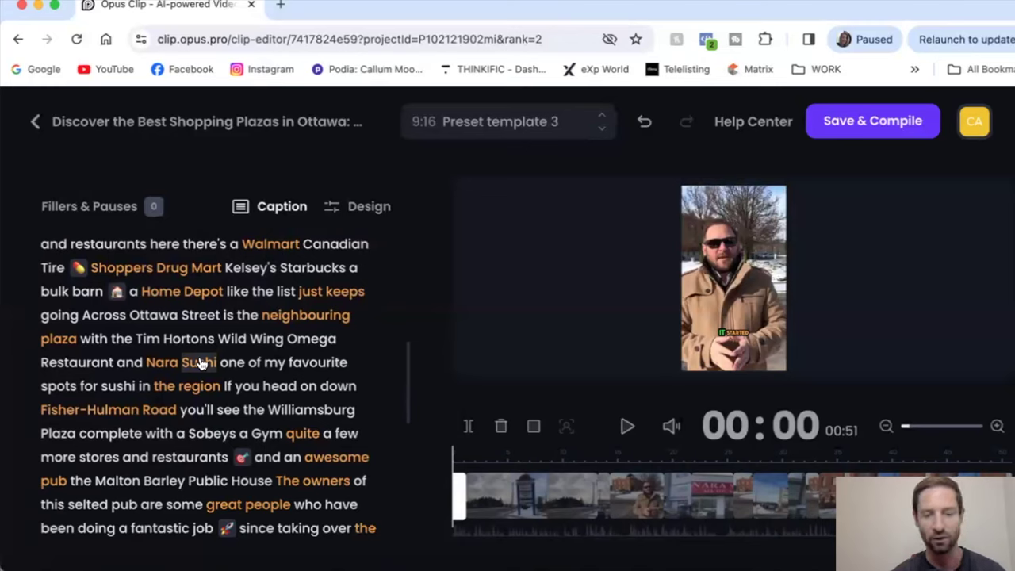
# Add a sushi emoji to the caption word "Sushi" in "Nara Sushi", finding it with the emoji search term "food".
pyautogui.click(201, 363)
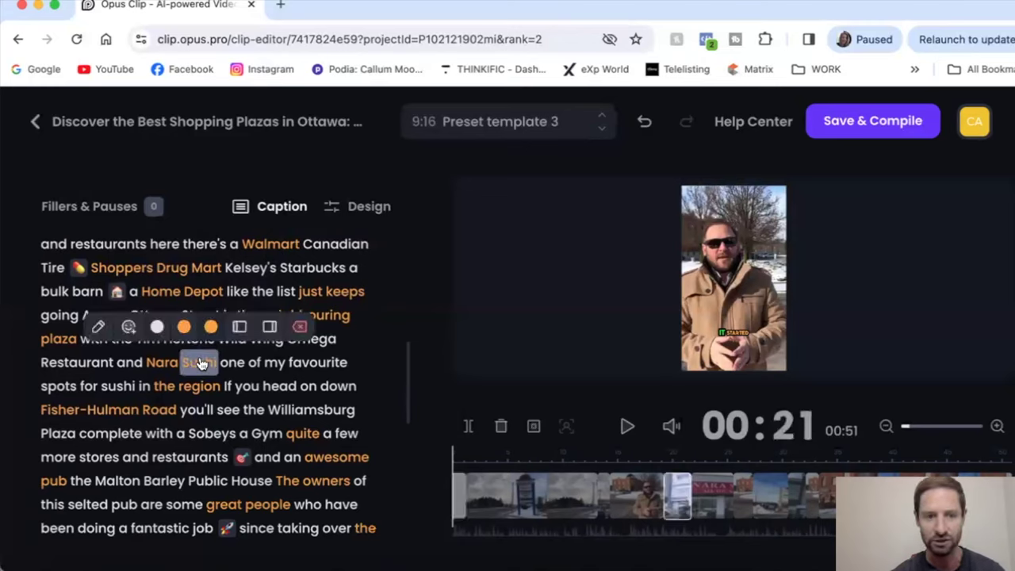
pyautogui.click(128, 329)
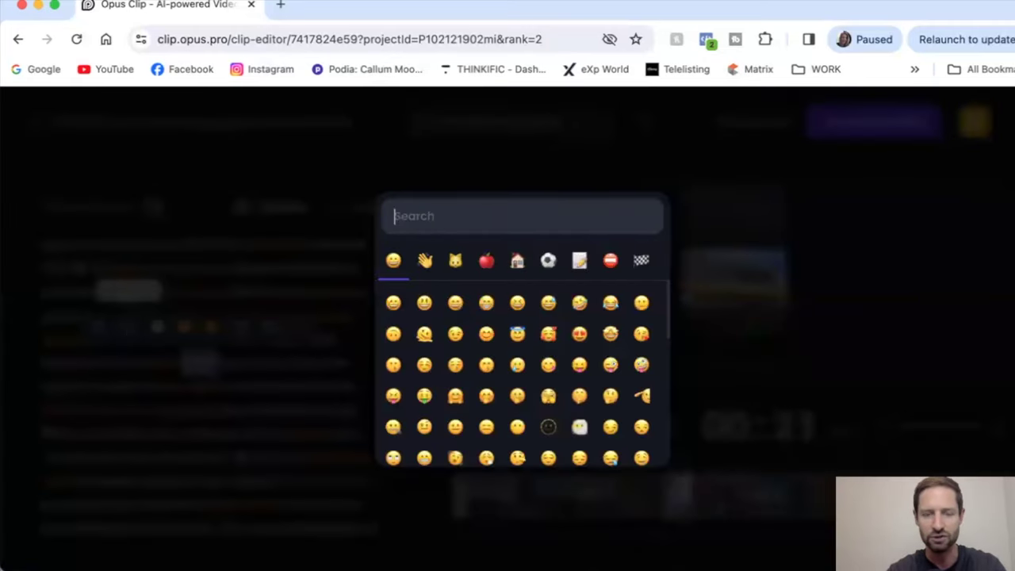
pyautogui.write('food')
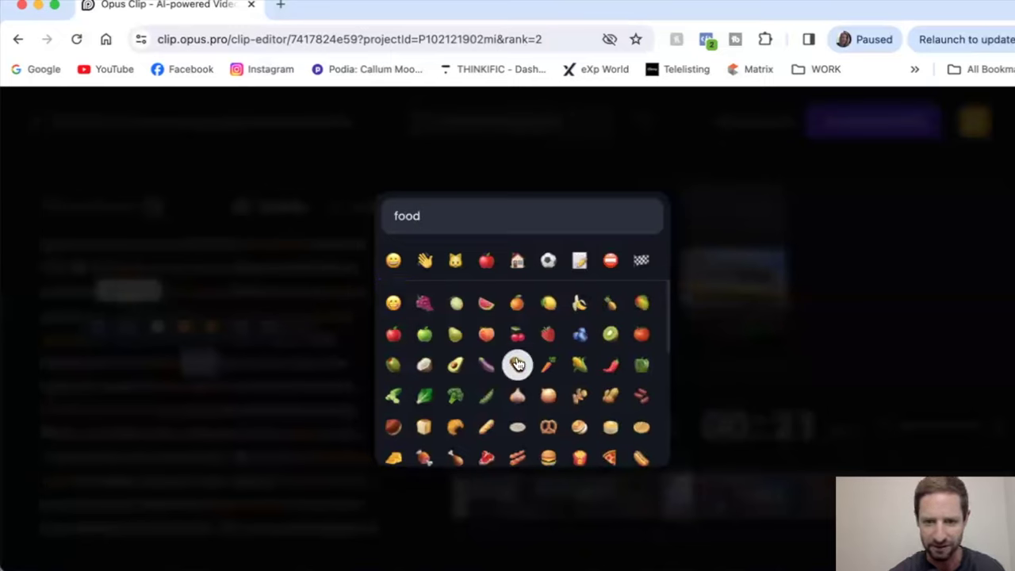
pyautogui.scroll(-1, 517, 363)
pyautogui.scroll(-2, 517, 363)
pyautogui.scroll(-2, 517, 364)
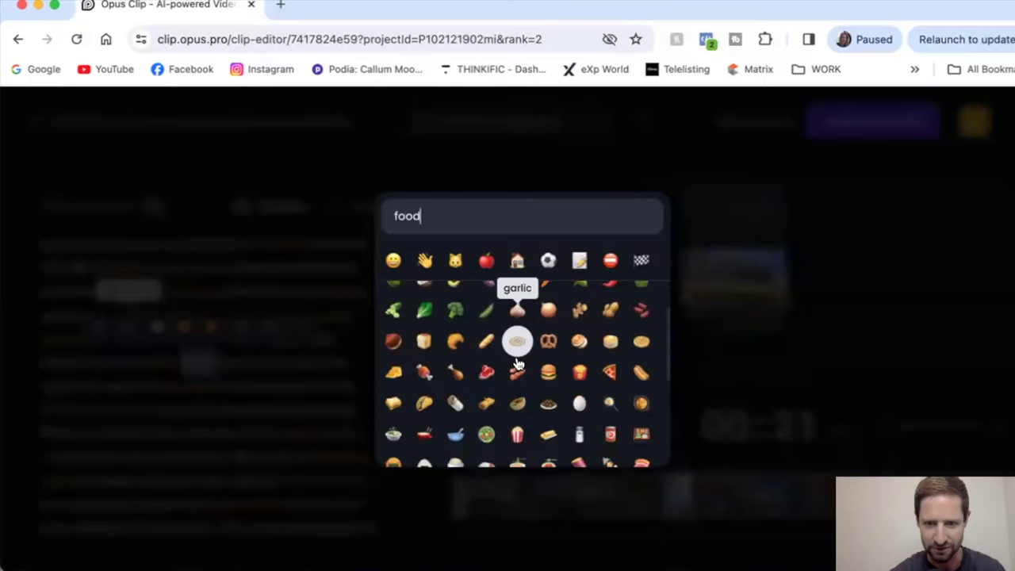
pyautogui.scroll(-1, 518, 364)
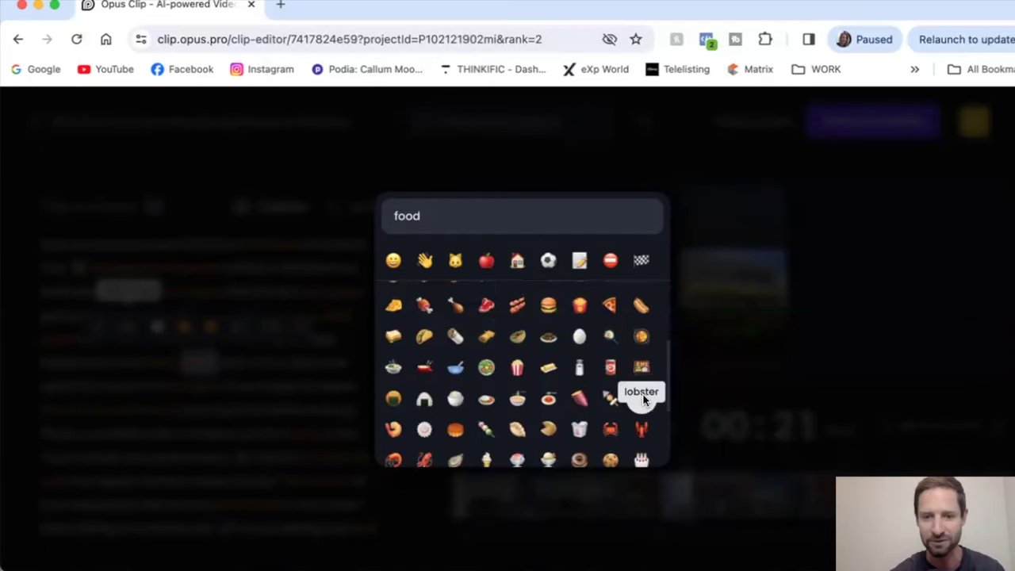
pyautogui.click(342, 381)
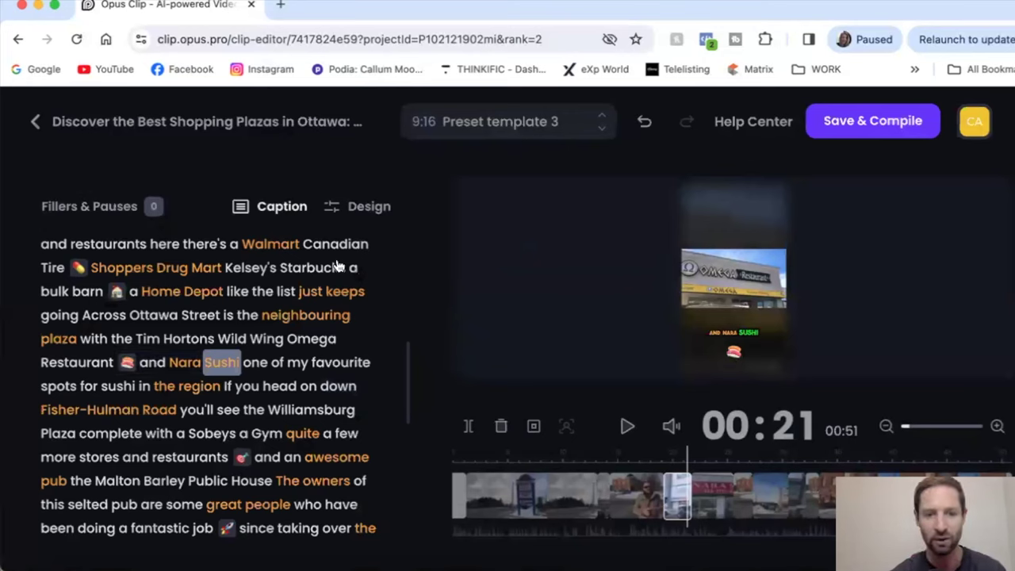
# Examine the clip's design settings, covering aspect ratio, layout preferences, screenshare mode, crop ratio, B-Rolls and auto emojis.
pyautogui.click(366, 209)
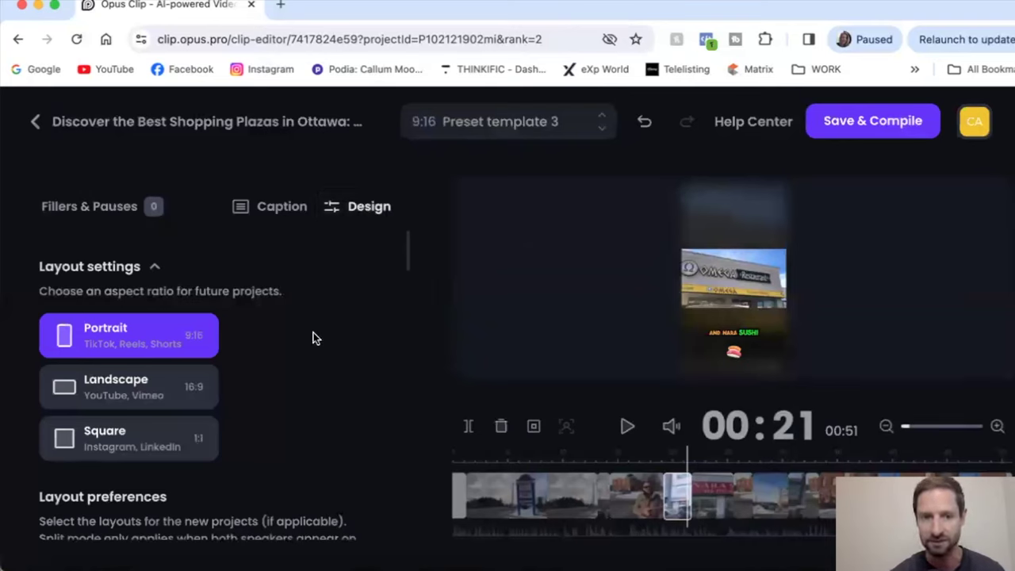
pyautogui.scroll(-1, 314, 338)
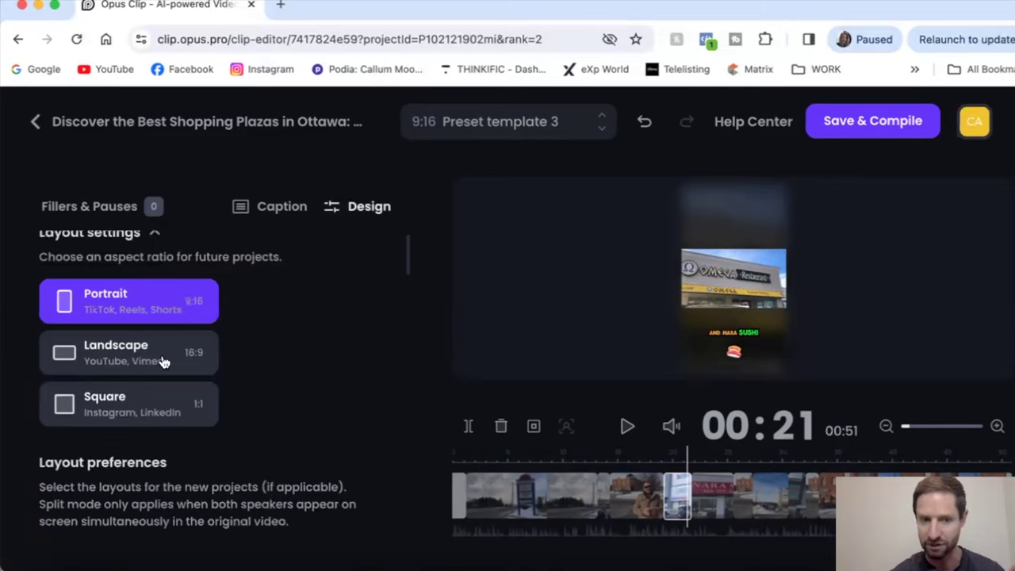
pyautogui.scroll(-3, 286, 378)
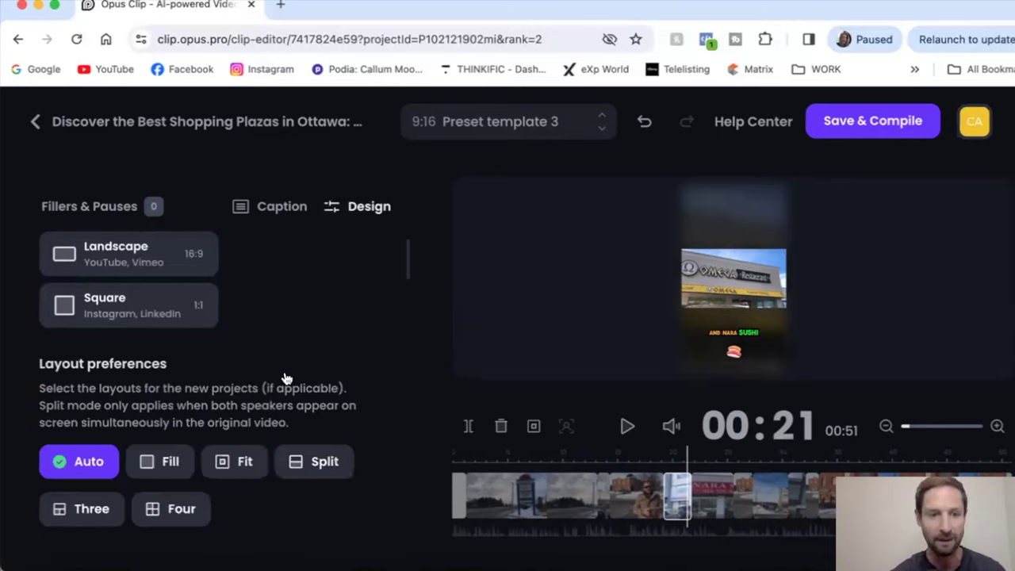
pyautogui.scroll(-3, 283, 378)
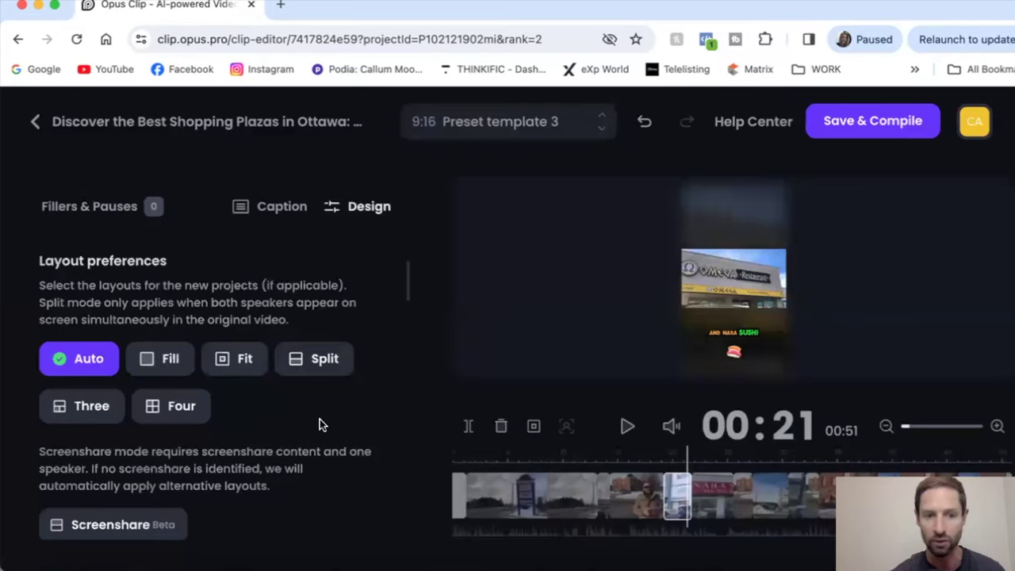
pyautogui.scroll(-1, 320, 424)
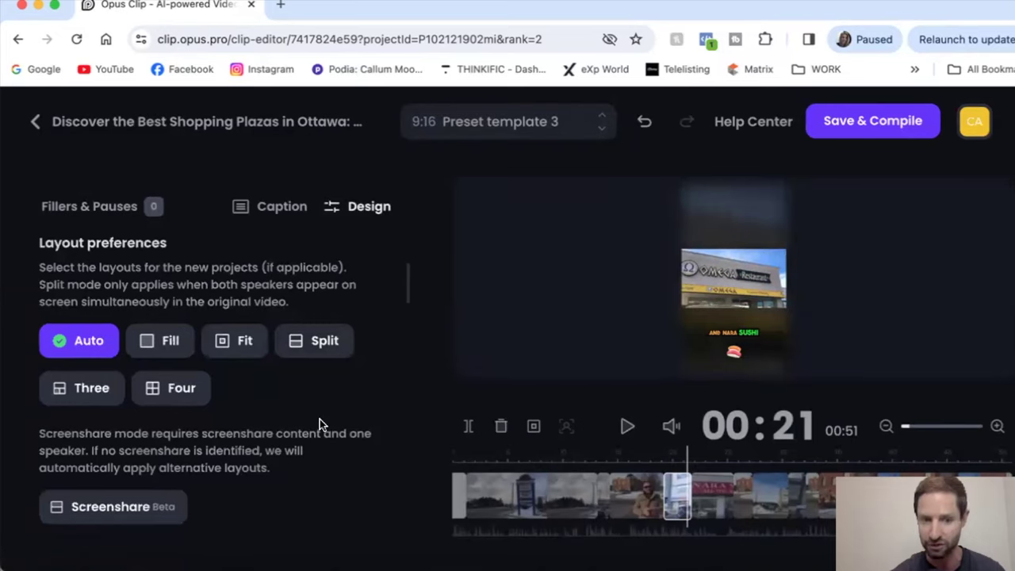
pyautogui.scroll(-2, 319, 424)
pyautogui.scroll(-2, 320, 418)
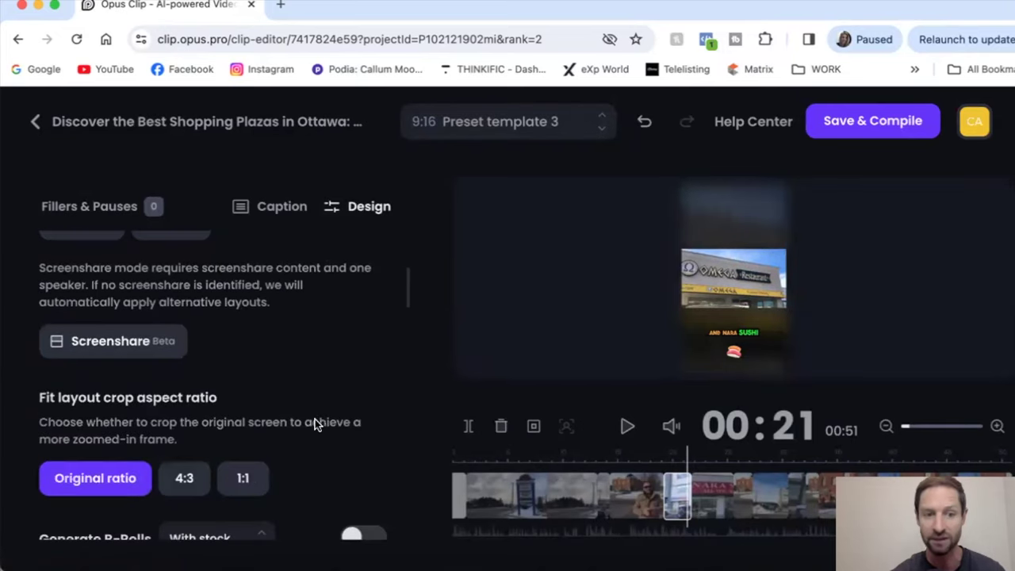
pyautogui.scroll(-2, 315, 421)
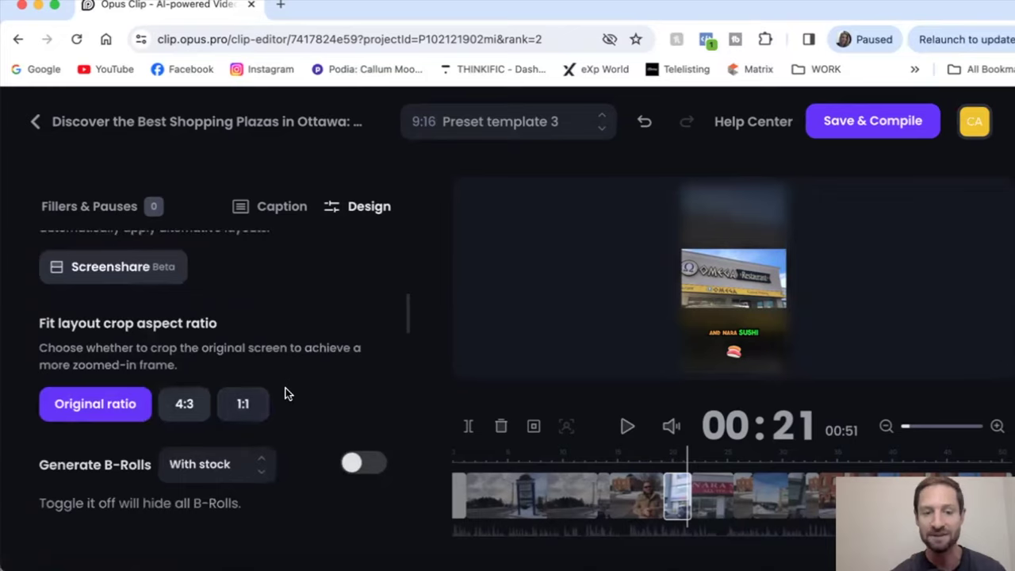
pyautogui.scroll(-2, 287, 393)
pyautogui.scroll(-1, 270, 368)
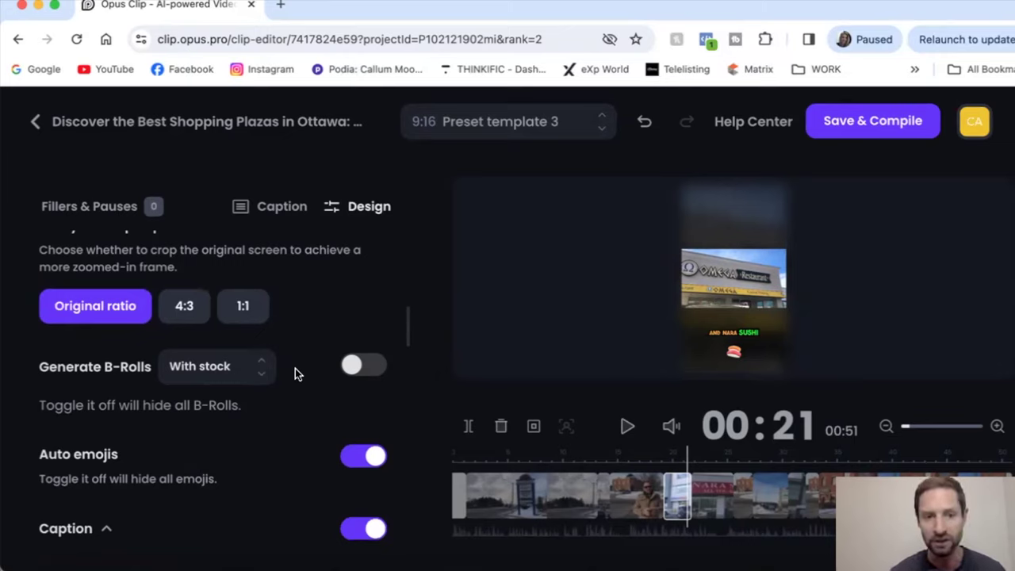
# Examine the B-Rolls and auto emojis settings and the caption style presets such as Karaoke, Beasty and Deep Diver.
pyautogui.scroll(-2, 303, 386)
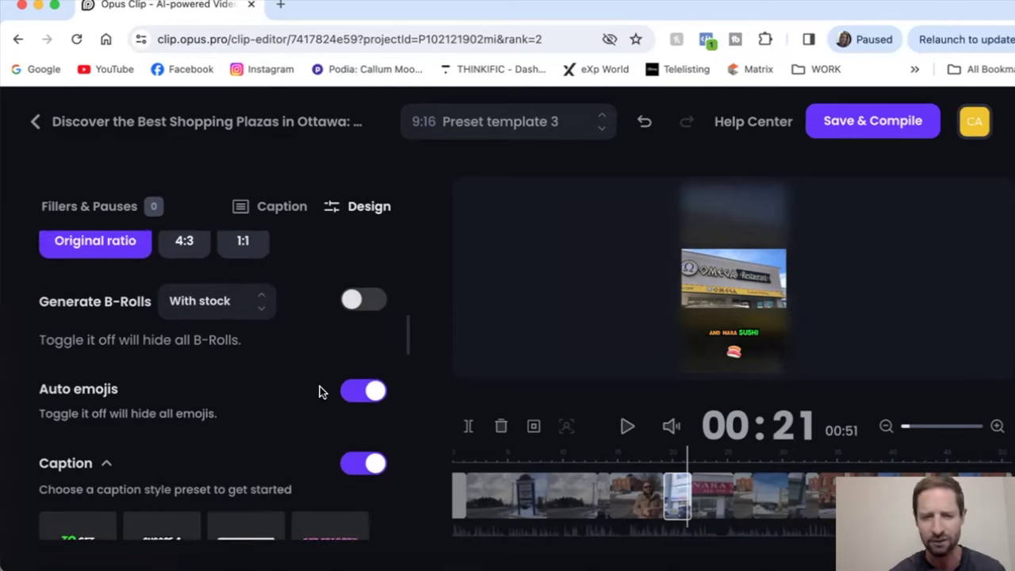
pyautogui.scroll(-1, 322, 391)
pyautogui.scroll(-1, 322, 391)
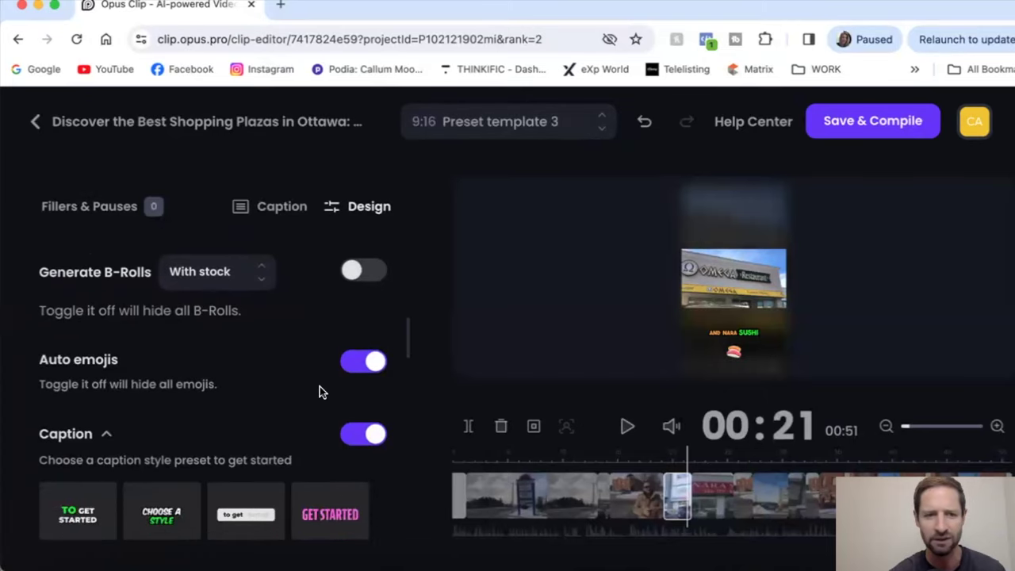
pyautogui.scroll(-1, 320, 391)
pyautogui.scroll(-5, 320, 392)
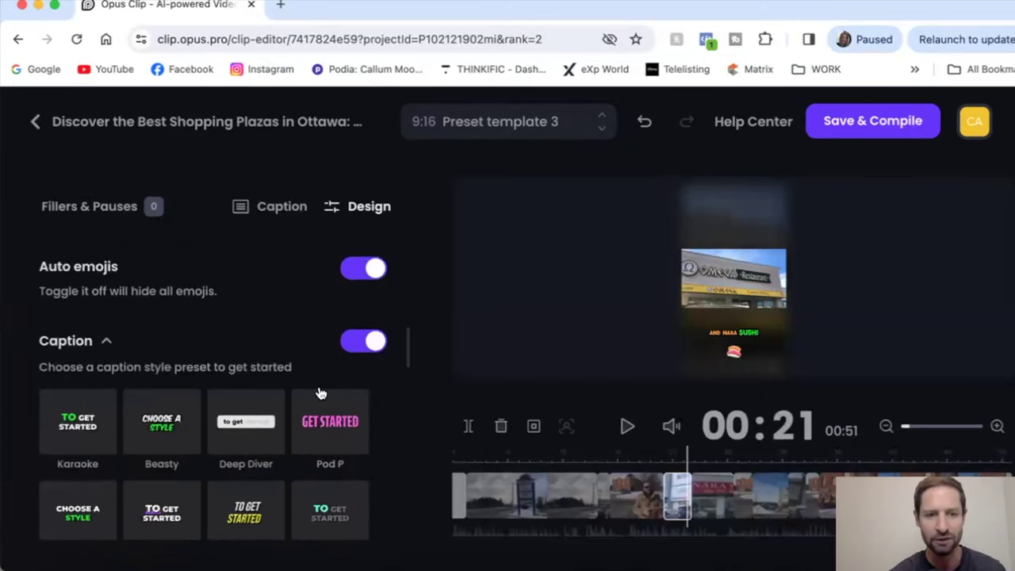
pyautogui.scroll(-1, 321, 392)
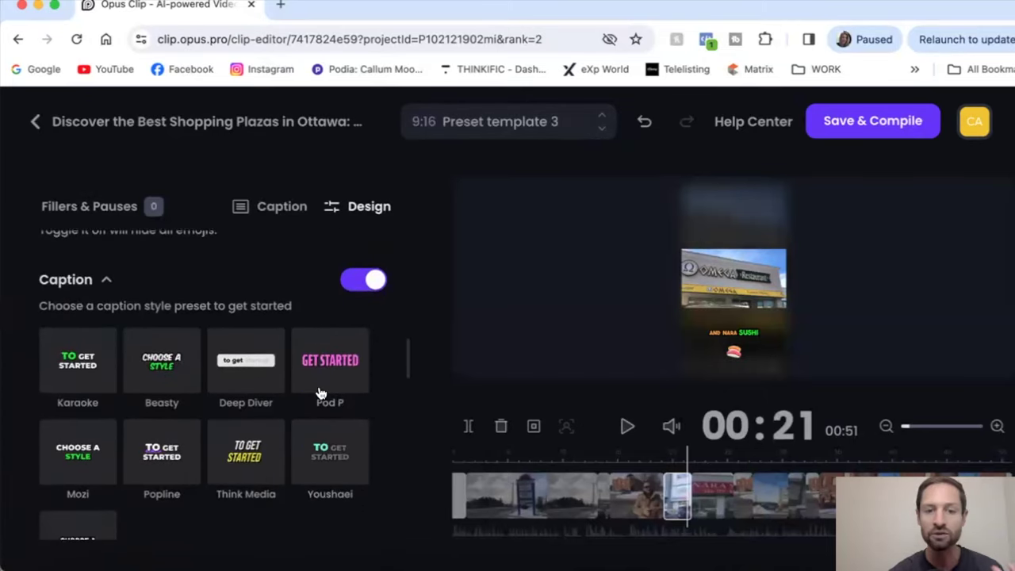
pyautogui.scroll(-1, 319, 391)
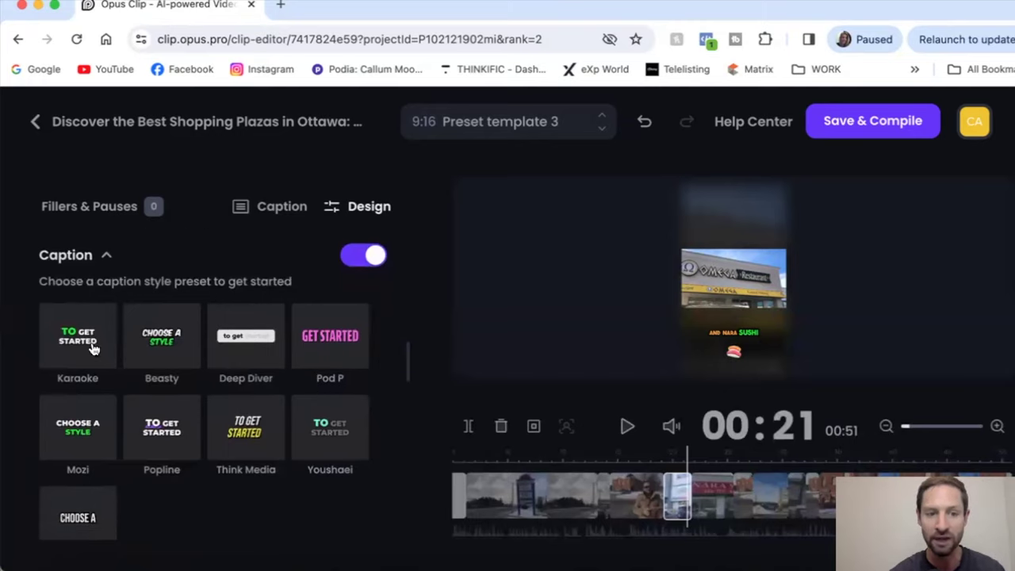
pyautogui.scroll(-1, 111, 347)
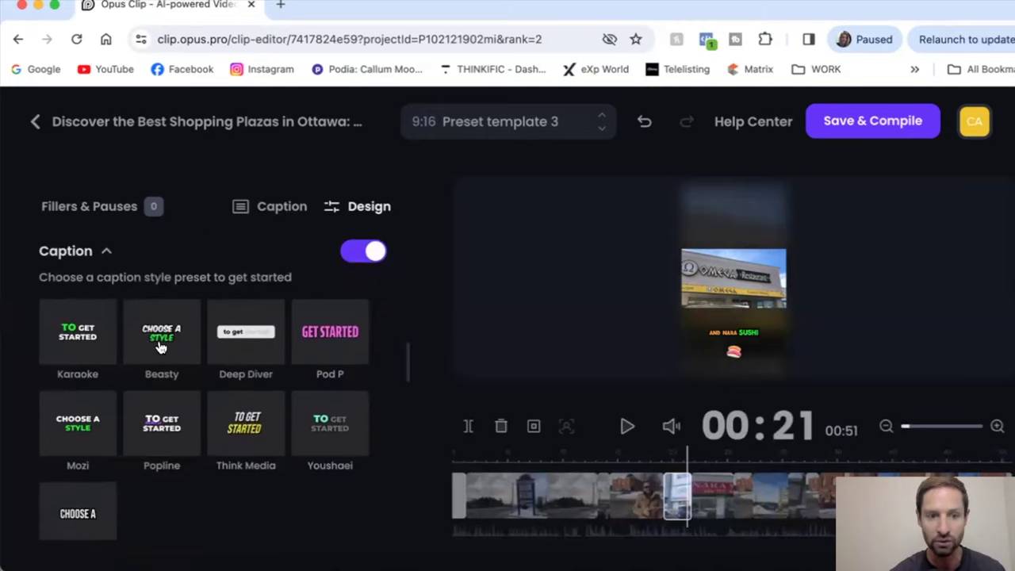
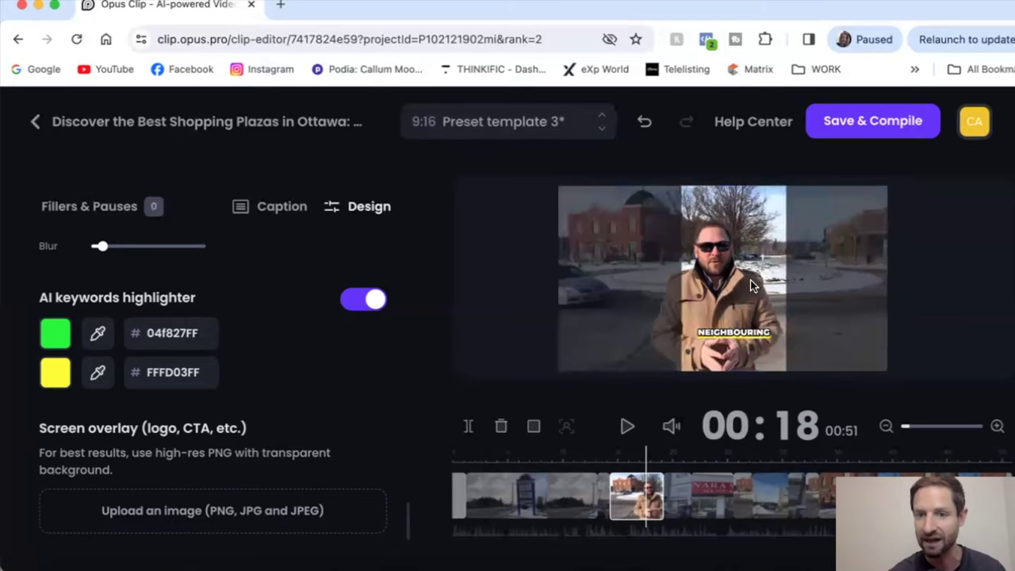
# Reframe the speaker shot at 00:18 to centre him in the vertical frame, and check the framing of other scenes along the timeline.
pyautogui.moveTo(731, 278); pyautogui.dragTo(766, 278)
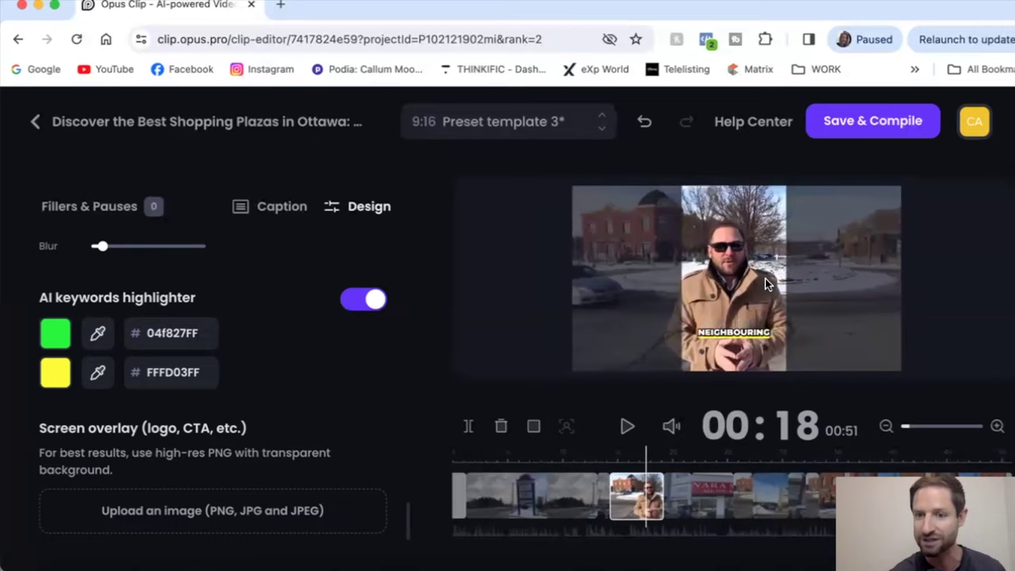
pyautogui.click(527, 497)
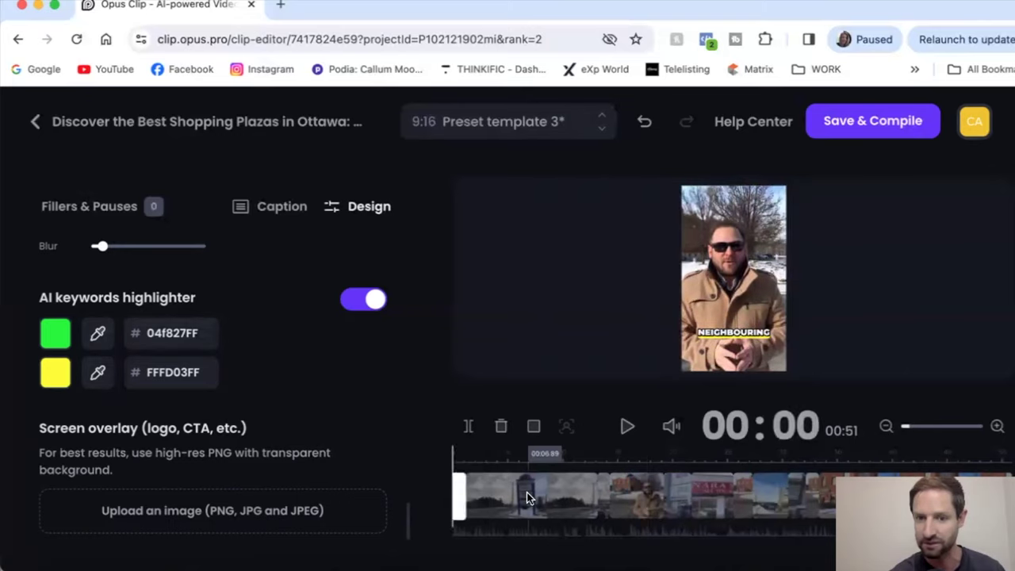
pyautogui.click(527, 498)
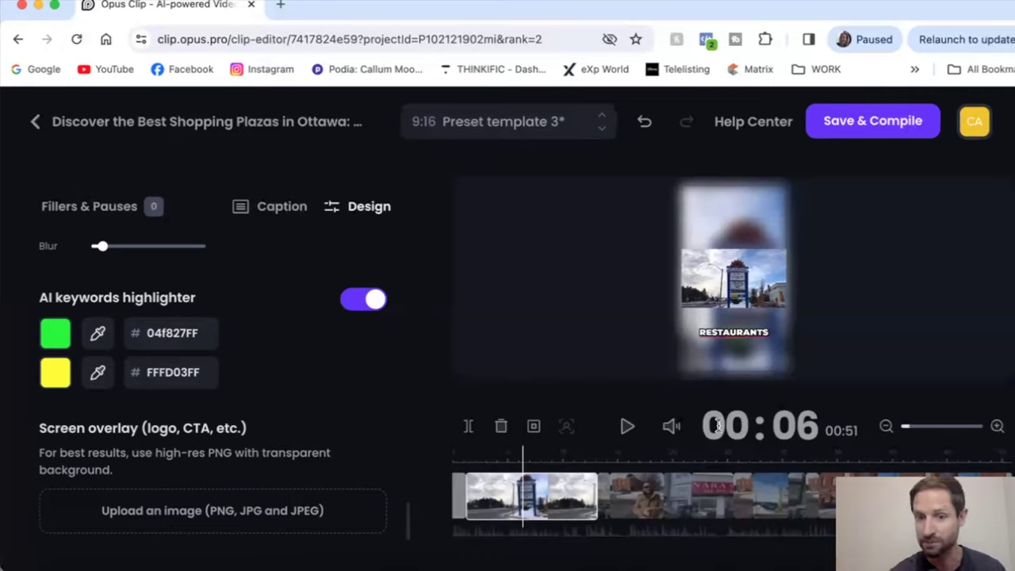
pyautogui.click(716, 493)
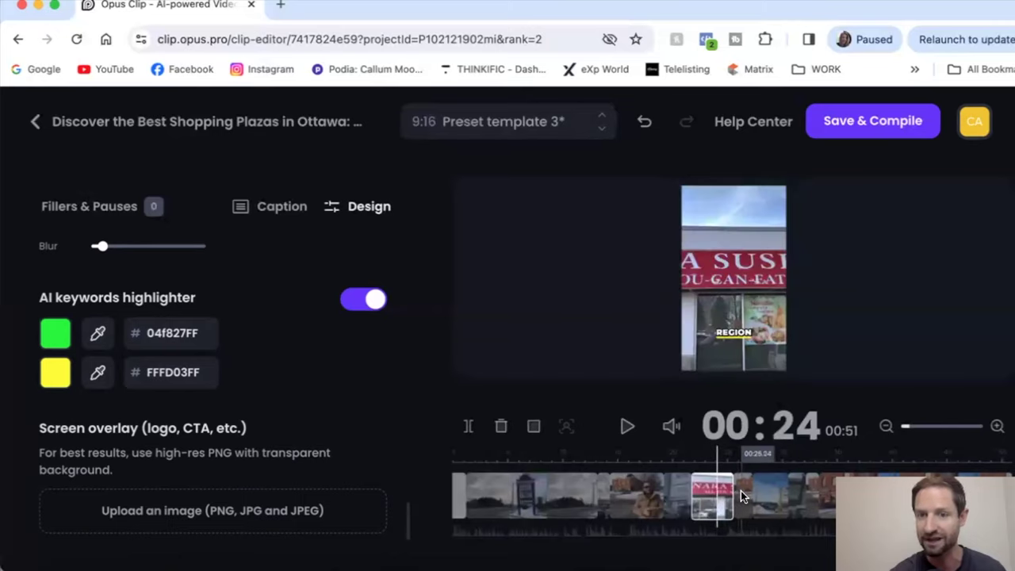
pyautogui.click(742, 492)
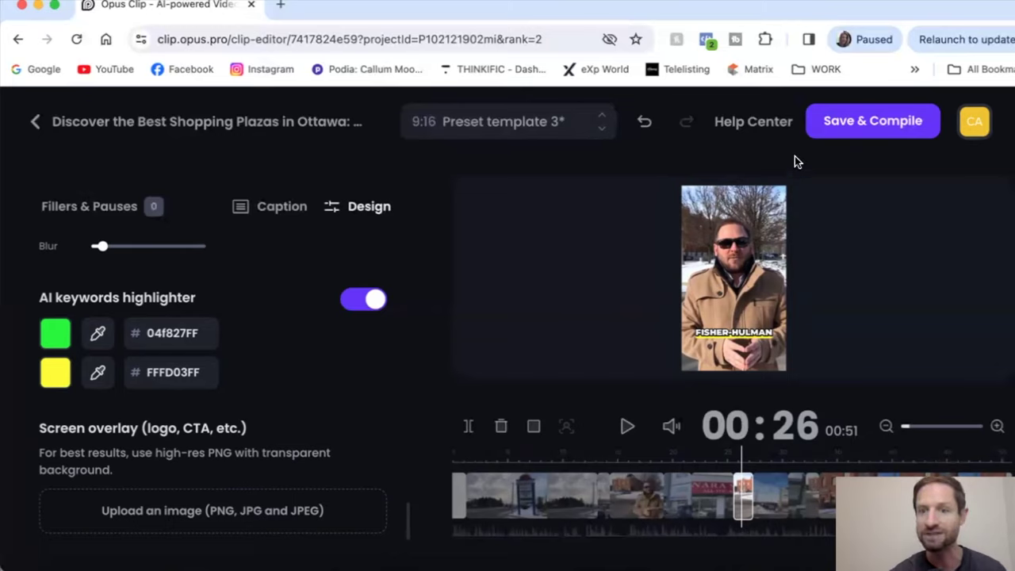
# Save and compile the edited clip, and play about the first ten seconds of its preview.
pyautogui.click(857, 133)
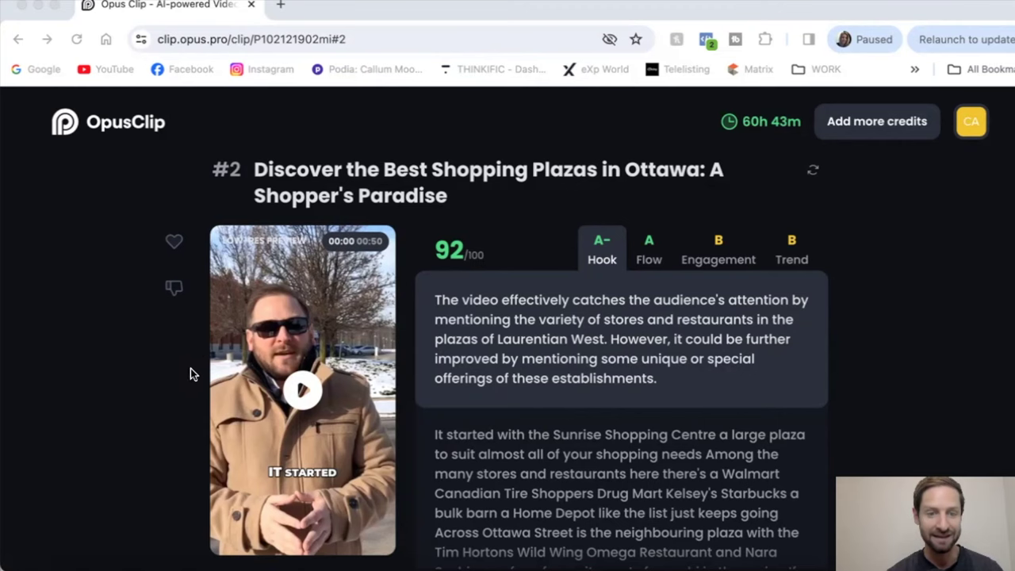
pyautogui.scroll(-1, 181, 390)
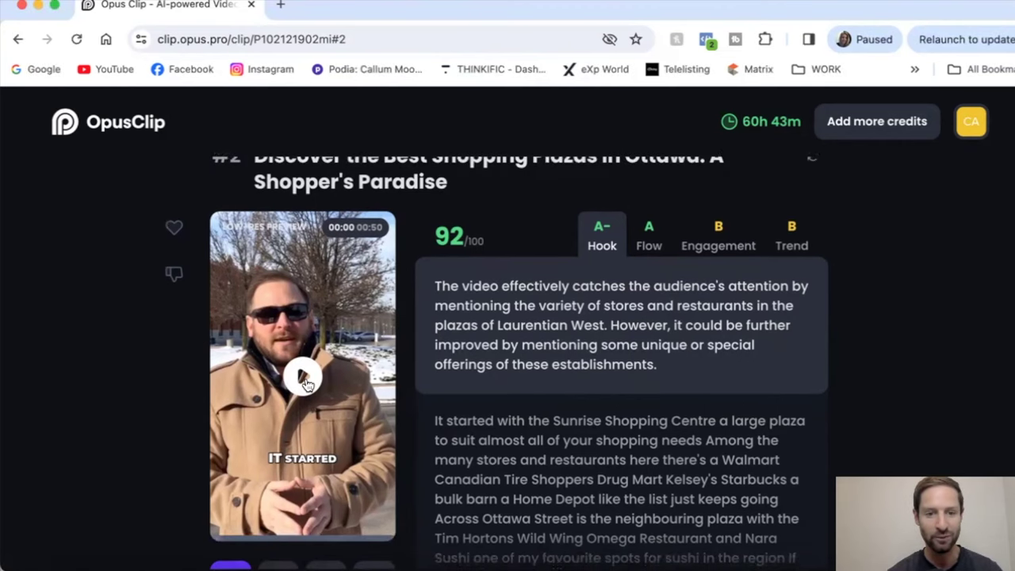
pyautogui.click(307, 383)
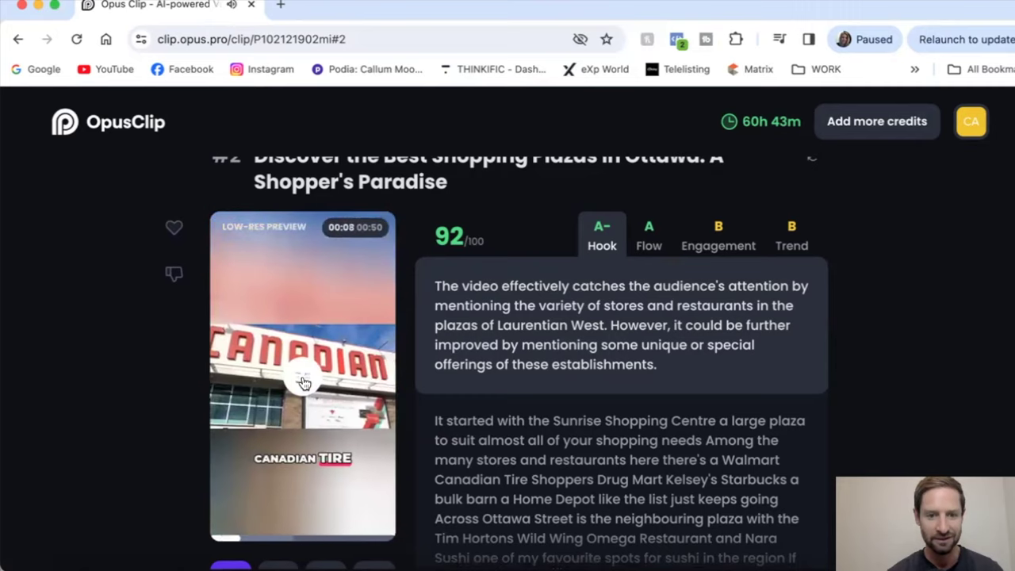
pyautogui.click(303, 379)
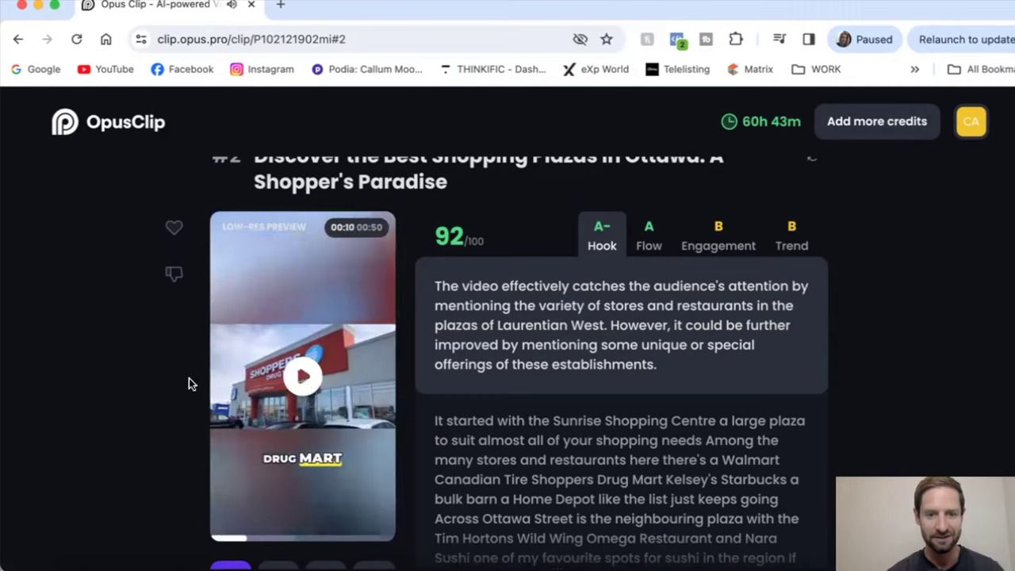
# Review the clip's Hook feedback and highlight its full paragraph for possible use as post copy.
pyautogui.scroll(-1, 184, 378)
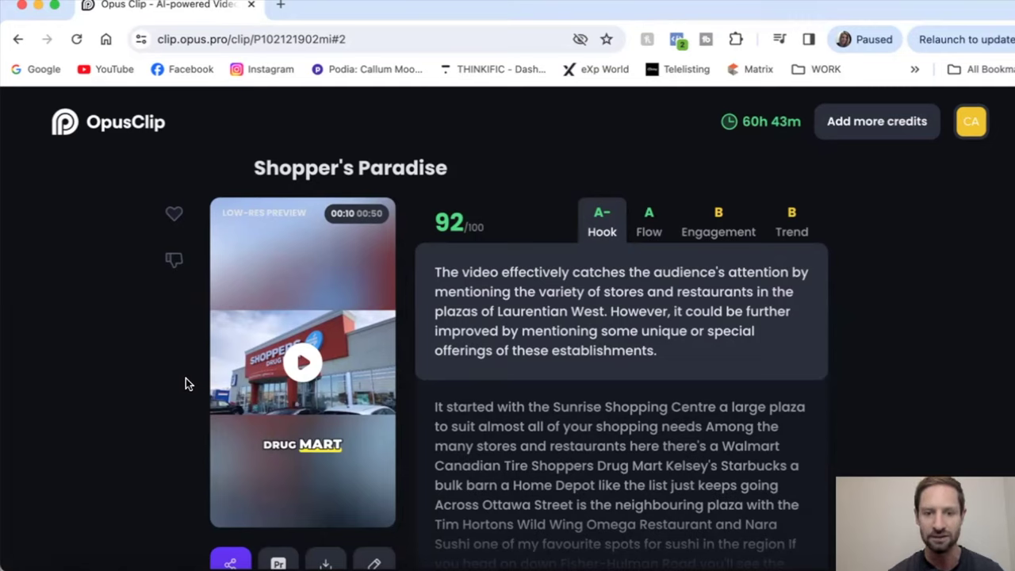
pyautogui.scroll(-1, 541, 357)
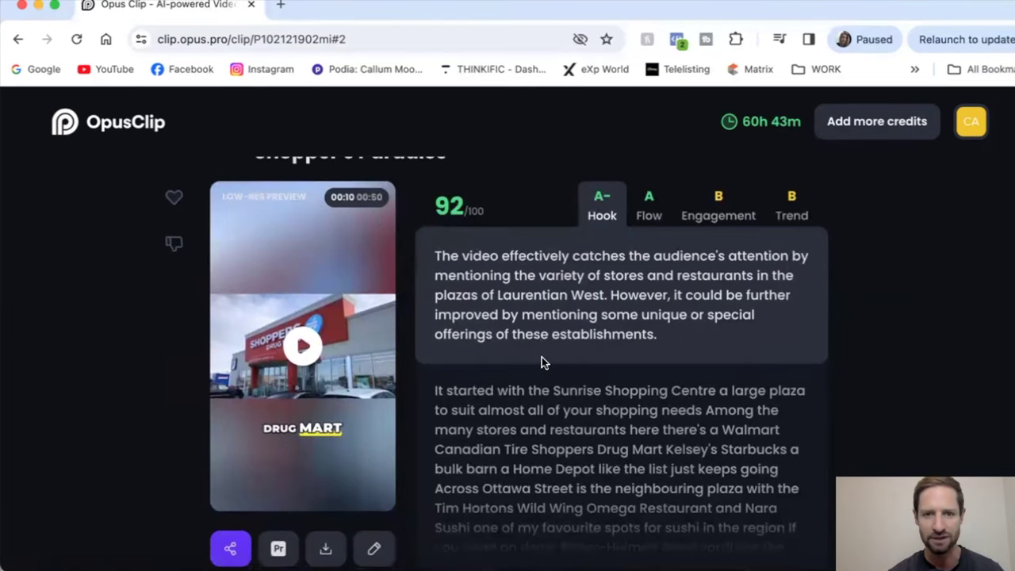
pyautogui.scroll(1, 542, 356)
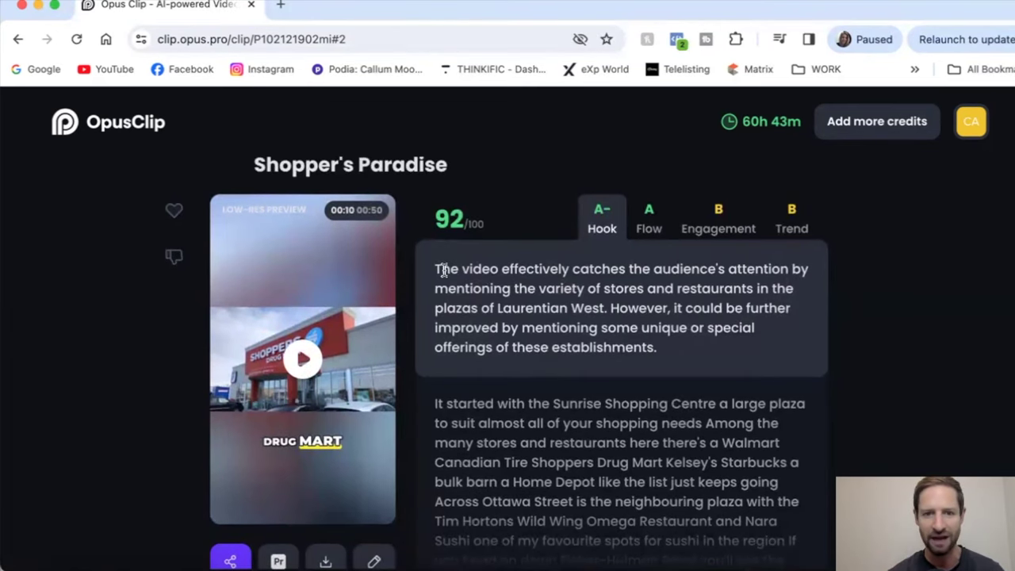
pyautogui.moveTo(442, 270); pyautogui.dragTo(660, 355)
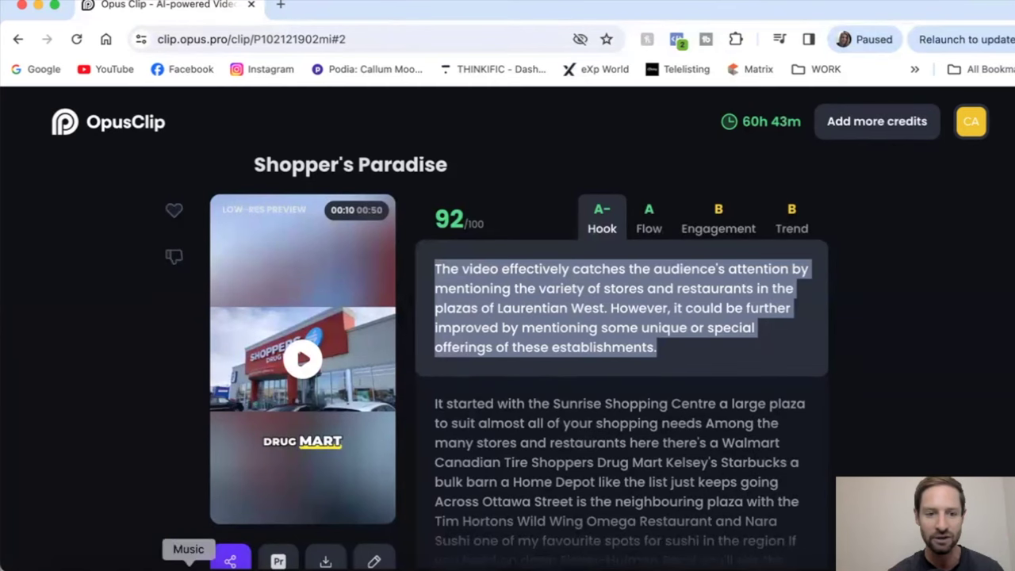
# Switch to Notes and examine the opening lines of the Laurentian West copy under "Ad Copy Templates".
pyautogui.click(153, 566)
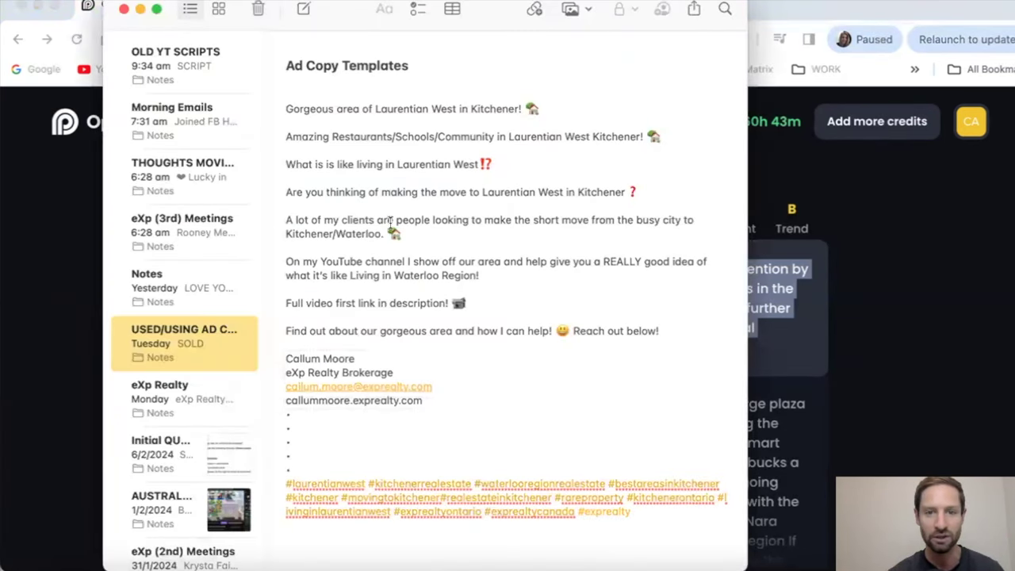
pyautogui.scroll(1, 380, 199)
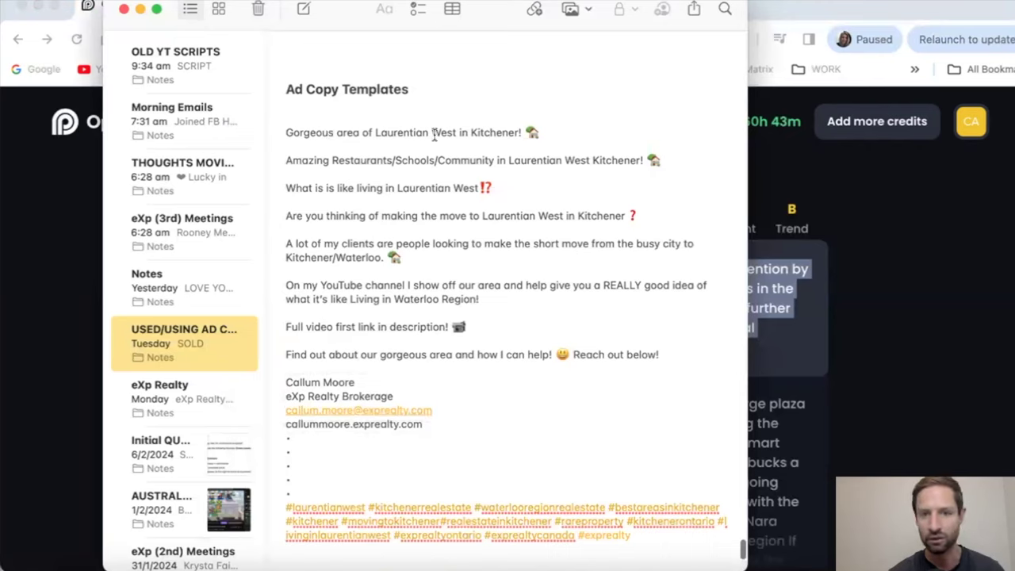
pyautogui.click(549, 132)
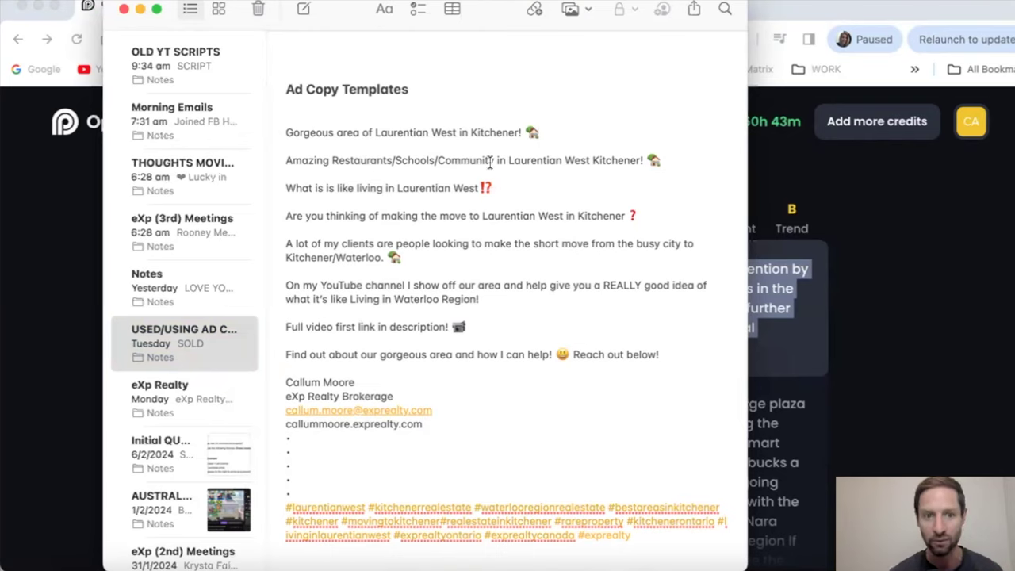
pyautogui.tripleClick(406, 188)
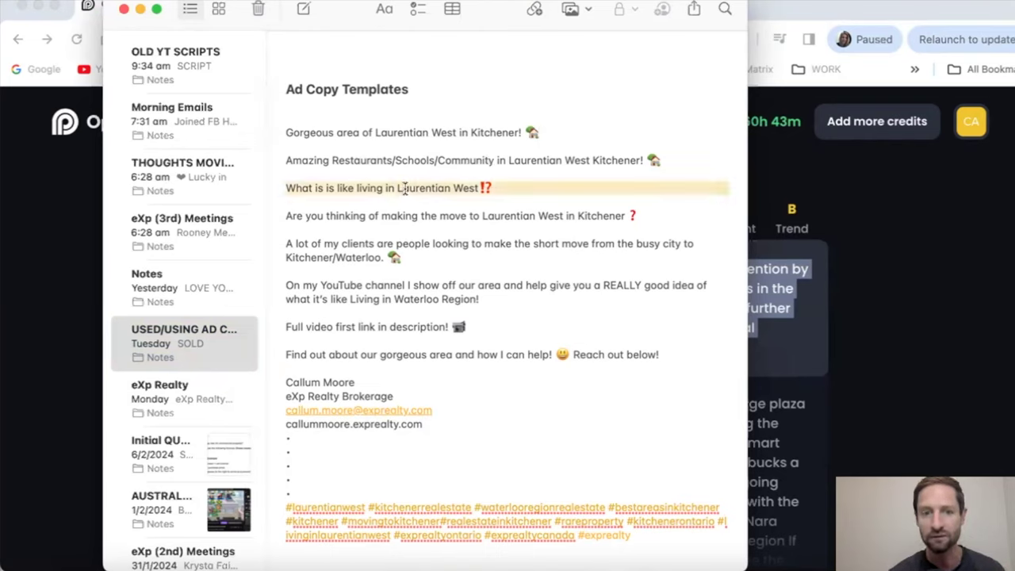
pyautogui.click(454, 200)
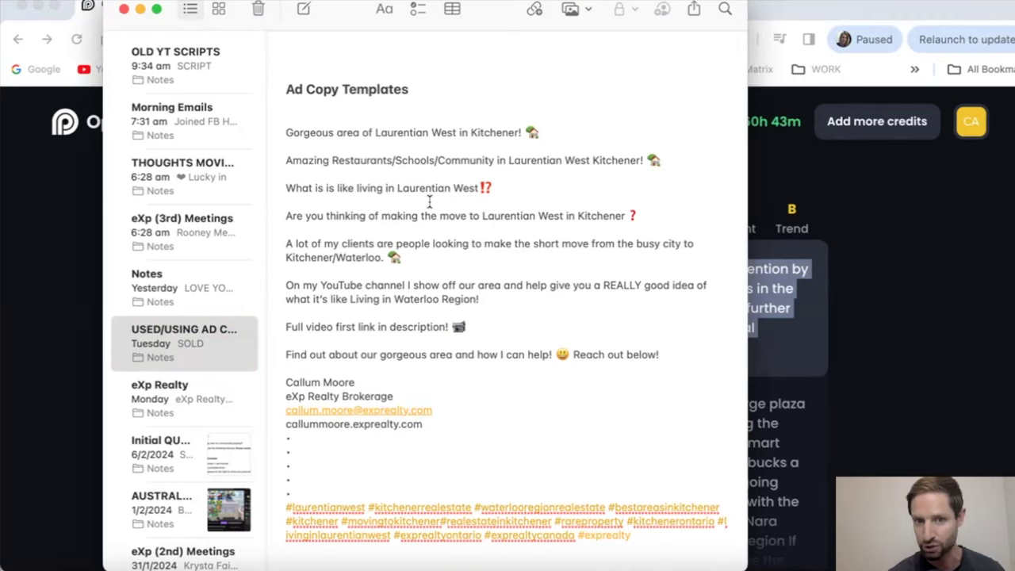
# Examine the rest of the ad copy note, covering the call to action, contact block, hashtags and the Kitchener Market template.
pyautogui.scroll(-2, 460, 222)
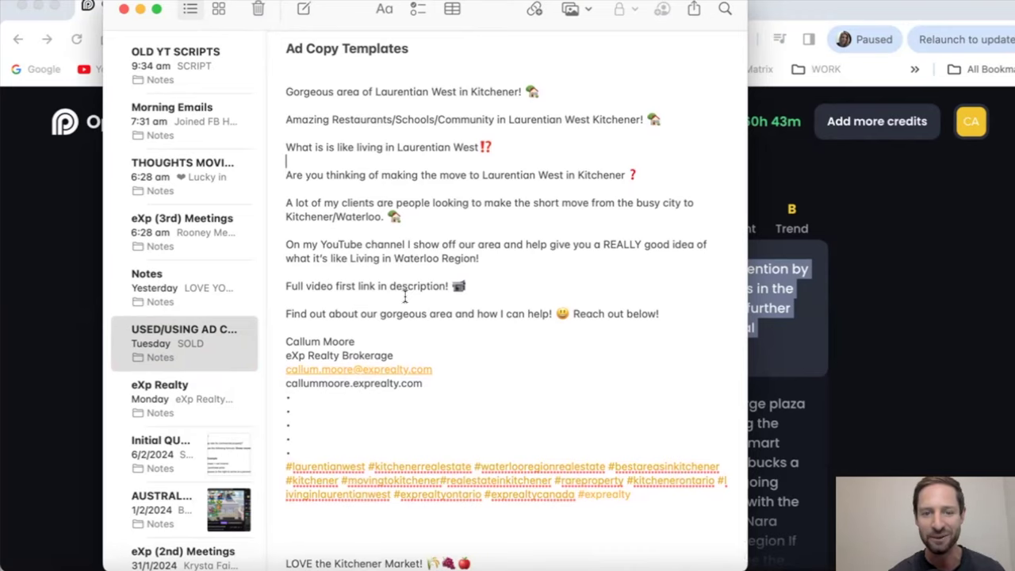
pyautogui.scroll(-1, 403, 296)
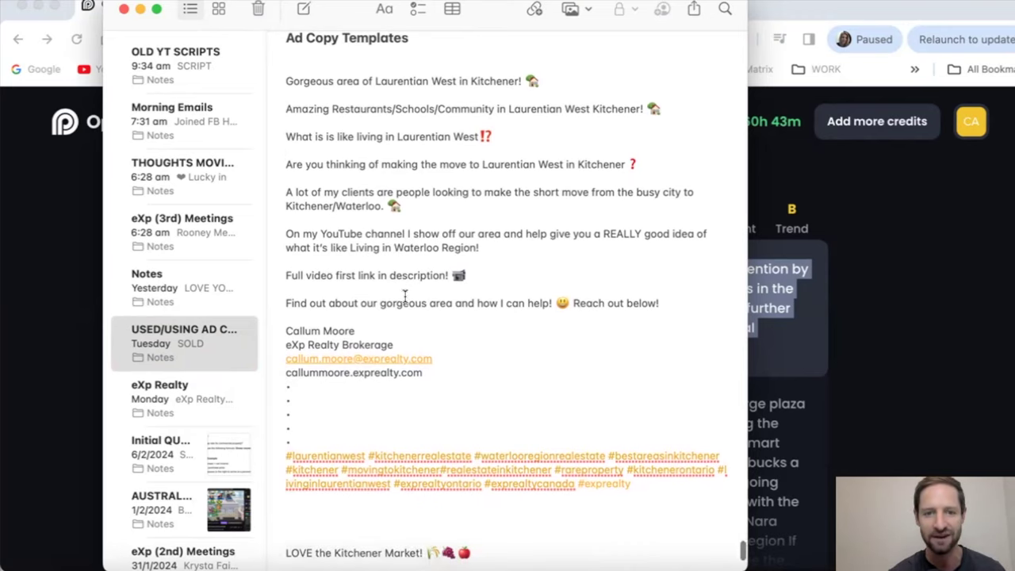
pyautogui.scroll(-2, 522, 309)
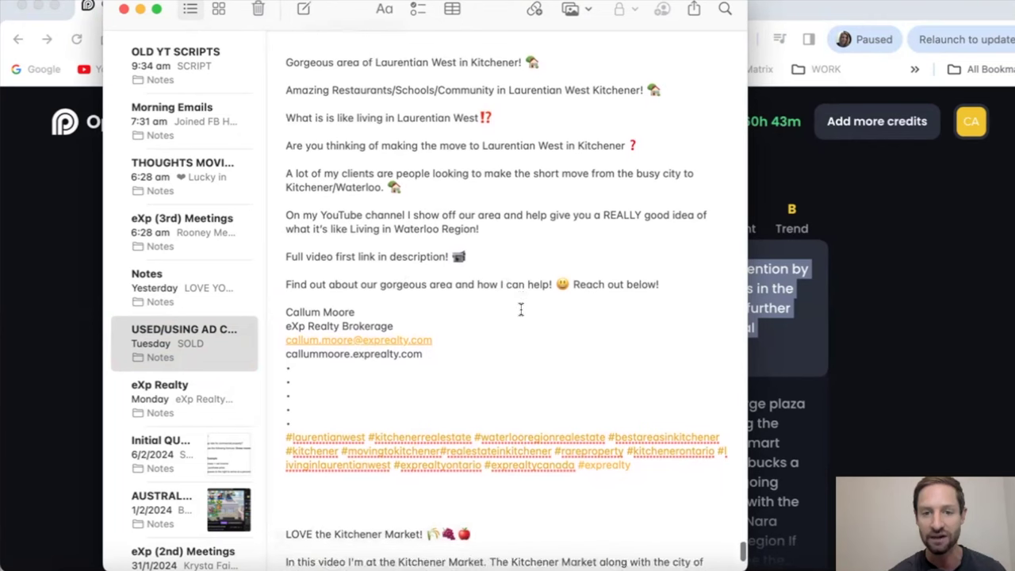
pyautogui.scroll(-5, 521, 308)
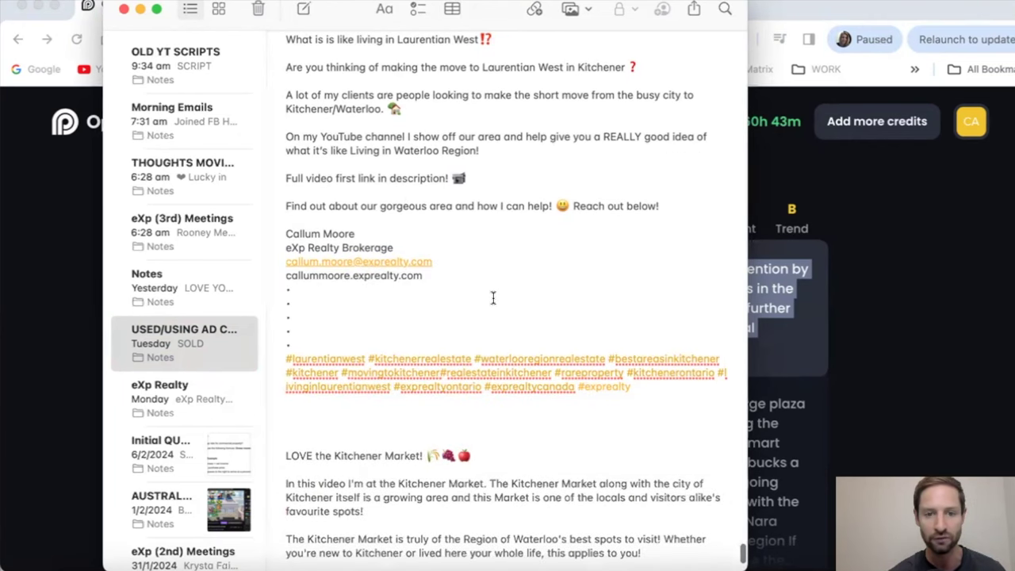
pyautogui.scroll(-10, 548, 380)
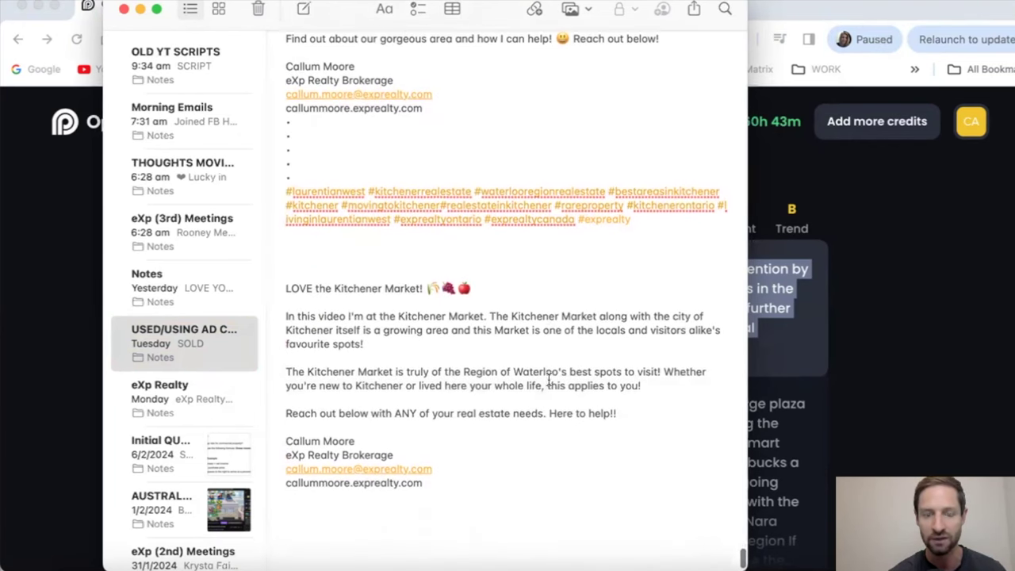
pyautogui.scroll(-1, 548, 380)
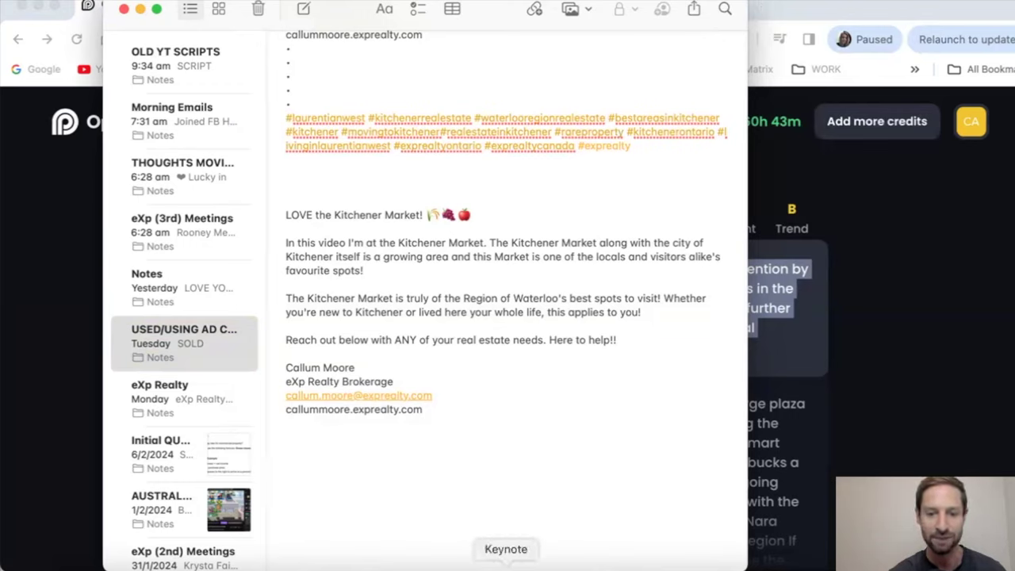
pyautogui.click(506, 566)
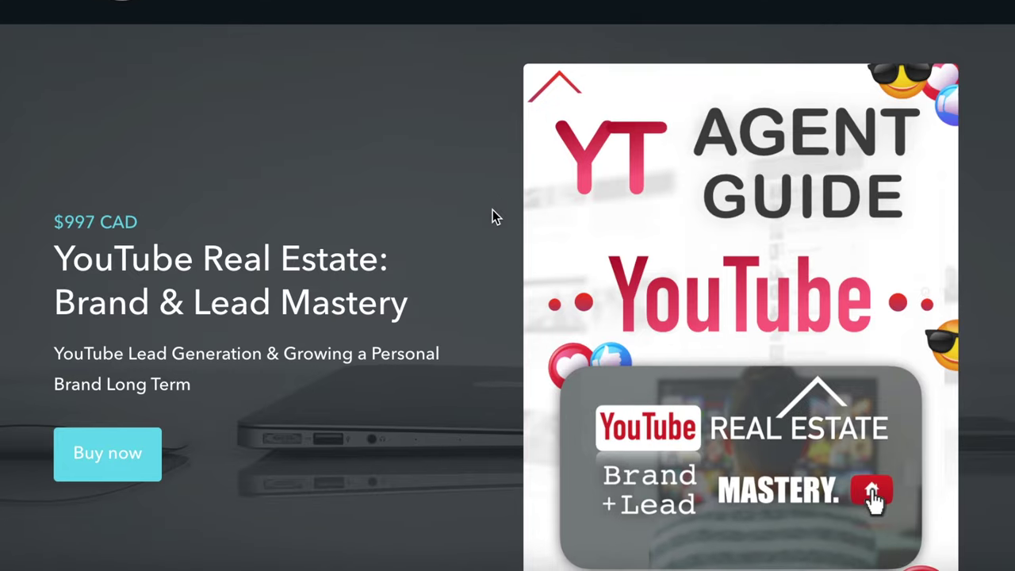
# Switch to the "YouTube Real Estate: Brand & Lead Mastery" course page and examine its offer and the lesson outline through Module 2.
pyautogui.scroll(-1, 493, 209)
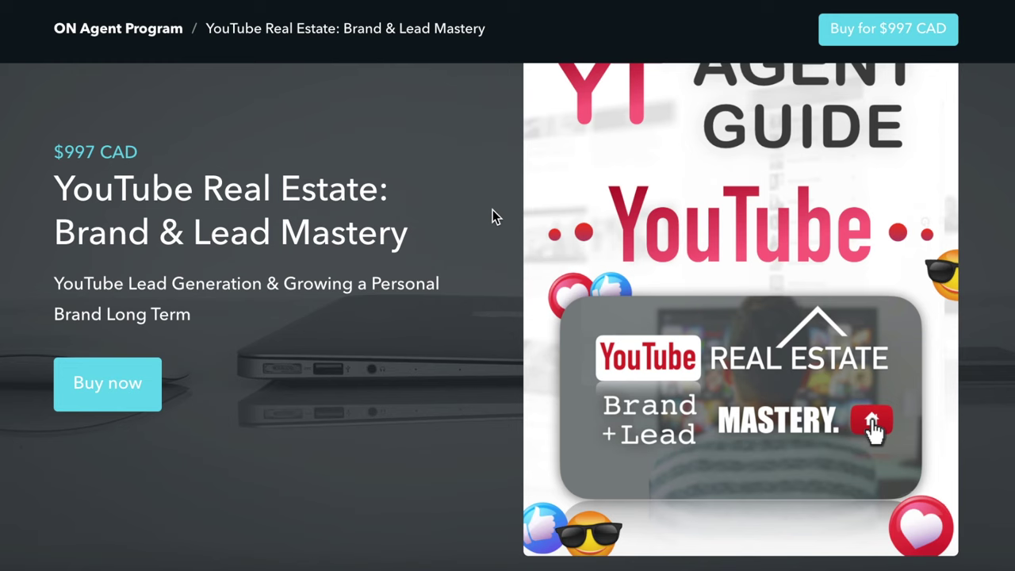
pyautogui.scroll(1, 492, 209)
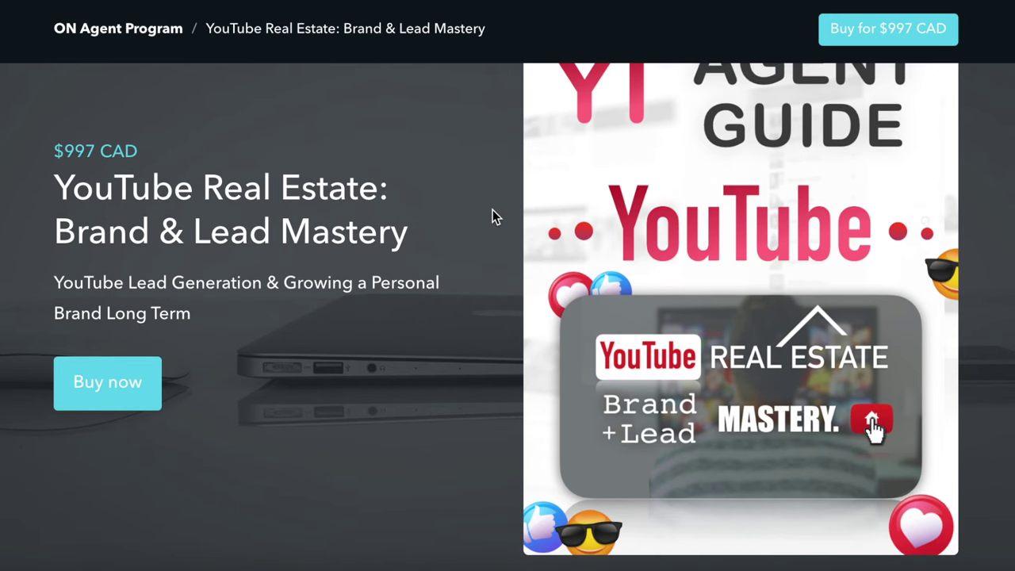
pyautogui.click(134, 390)
pyautogui.scroll(-1, 383, 276)
pyautogui.scroll(-2, 383, 276)
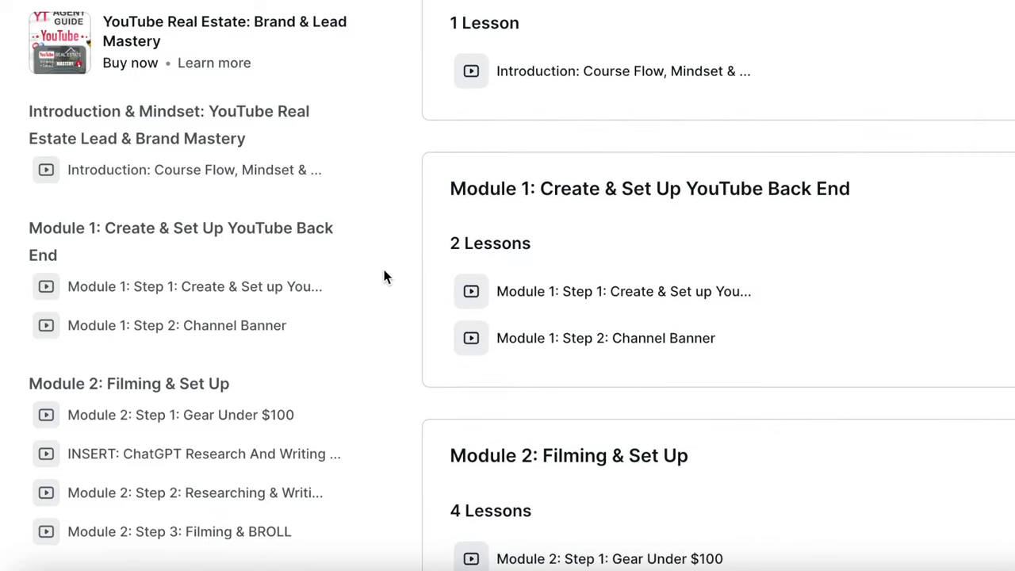
# Review the course's Module 1 and Module 2 lessons, and skip ahead in the "INSERT: Keyword & Video Research" lesson video.
pyautogui.scroll(-2, 383, 277)
pyautogui.scroll(-1, 384, 276)
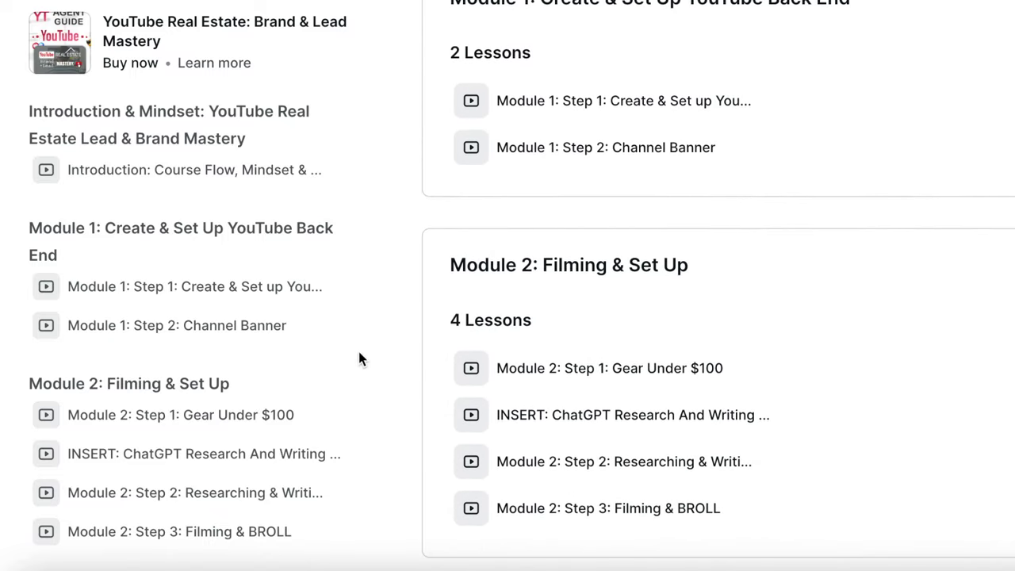
pyautogui.click(381, 460)
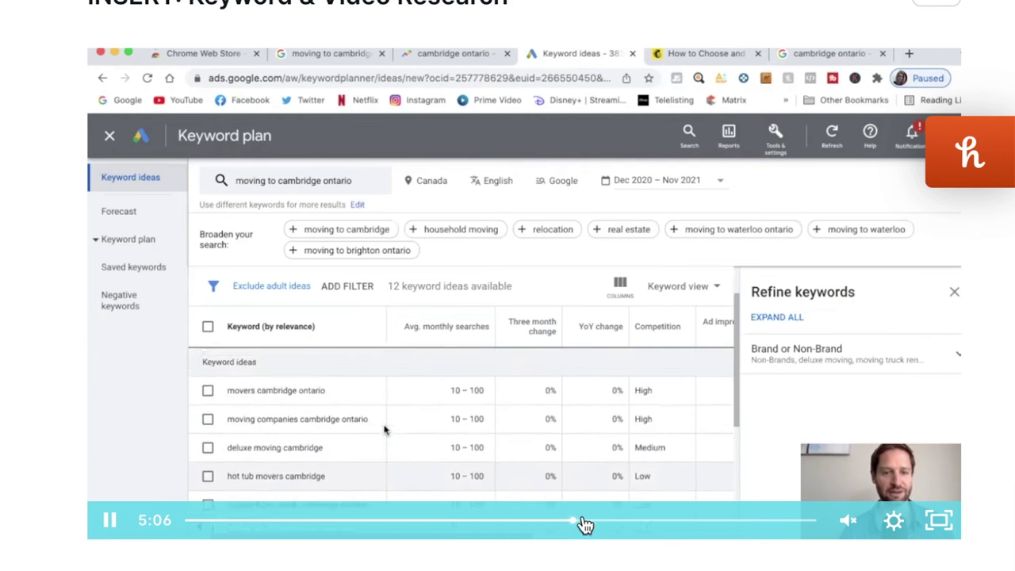
pyautogui.click(732, 521)
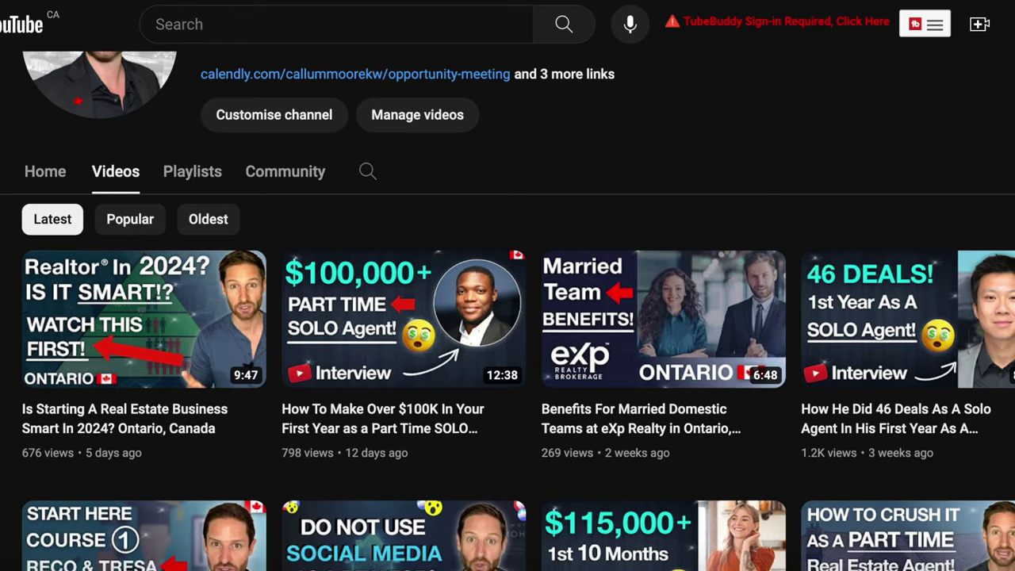
# Browse the YouTube channel's latest videos, and switch to OpusClip to examine the generated clips from #1 through #3.
pyautogui.scroll(-2, 508, 317)
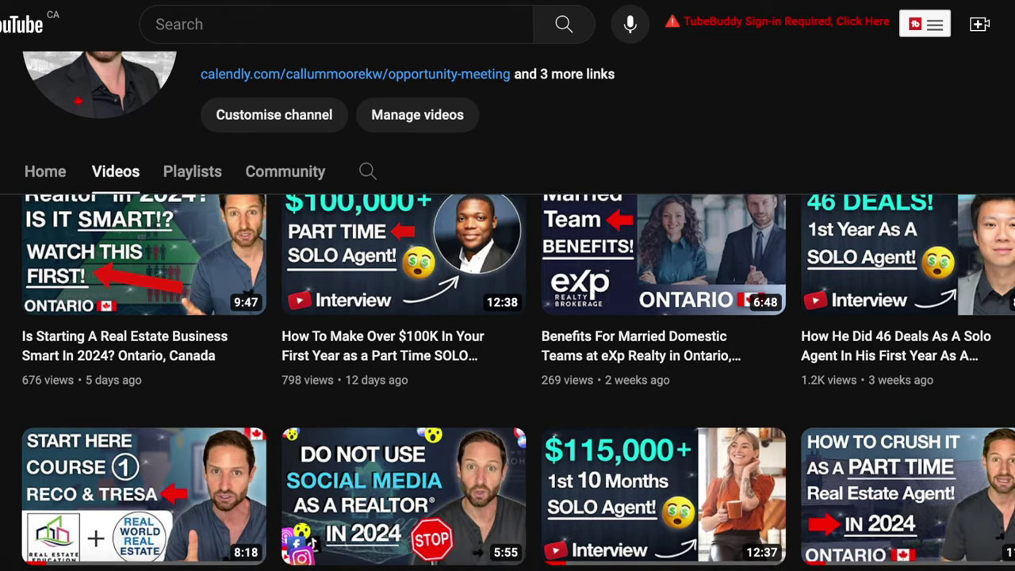
pyautogui.scroll(-2, 508, 317)
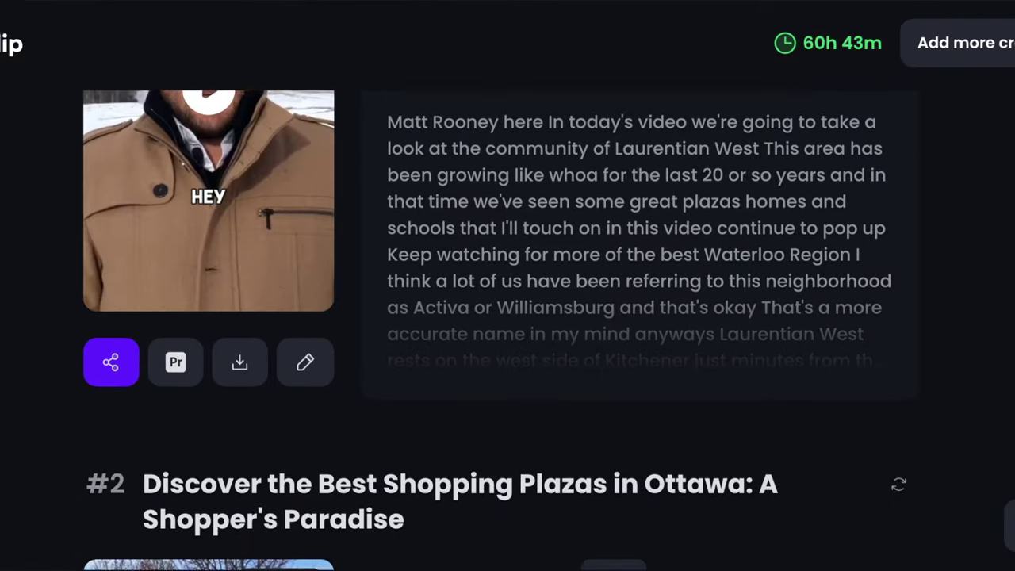
pyautogui.scroll(-5, 508, 317)
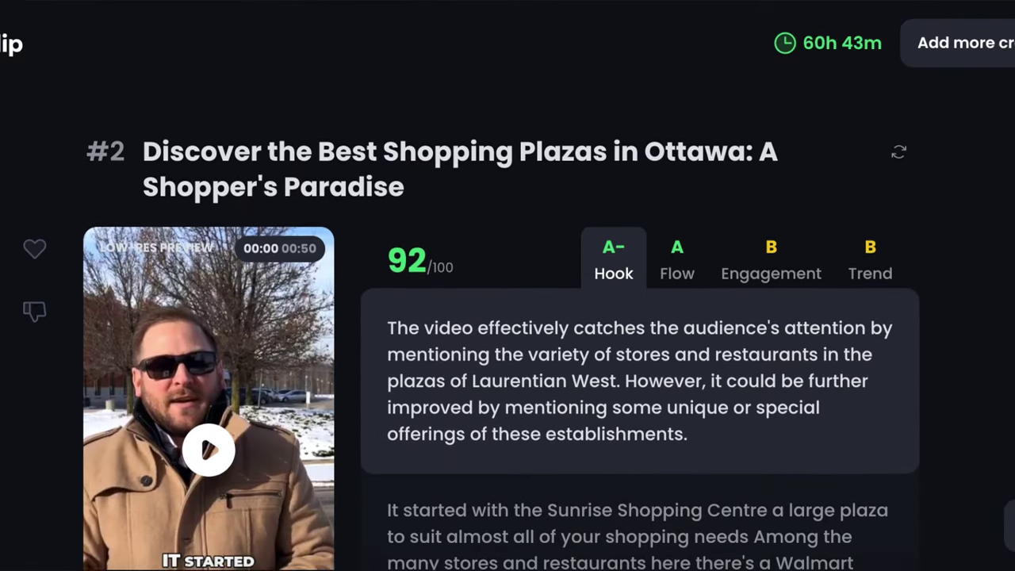
pyautogui.scroll(-10, 507, 317)
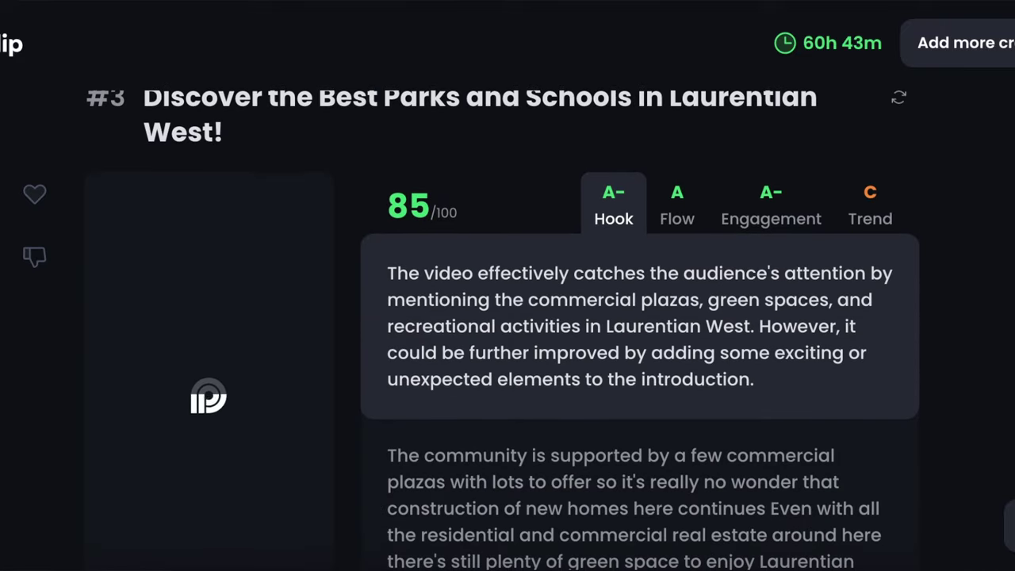
pyautogui.scroll(-2, 508, 317)
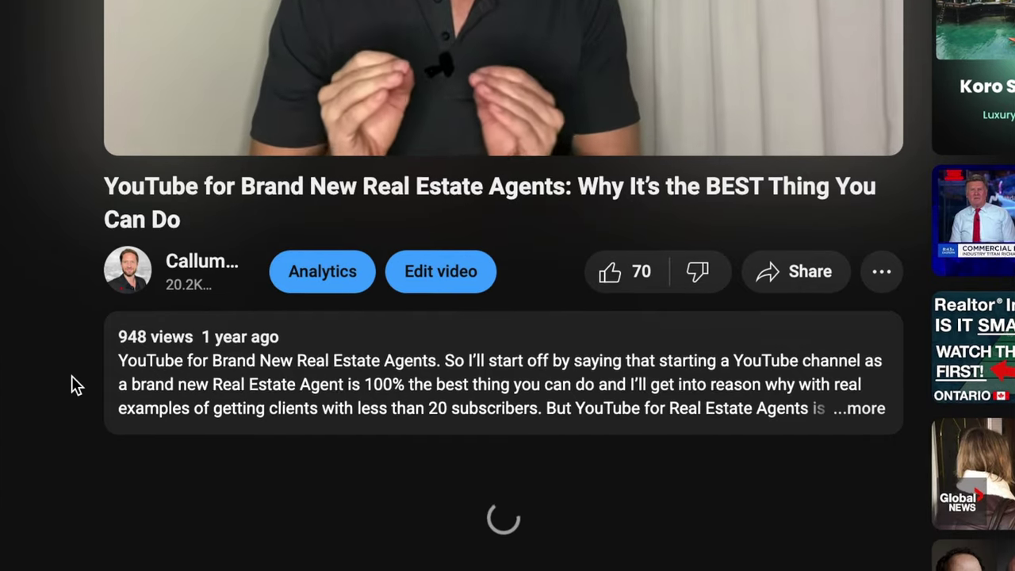
# Switch to the YouTube video "YouTube for Brand New Real Estate Agents" and expand its description to examine the course section.
pyautogui.scroll(-2, 72, 384)
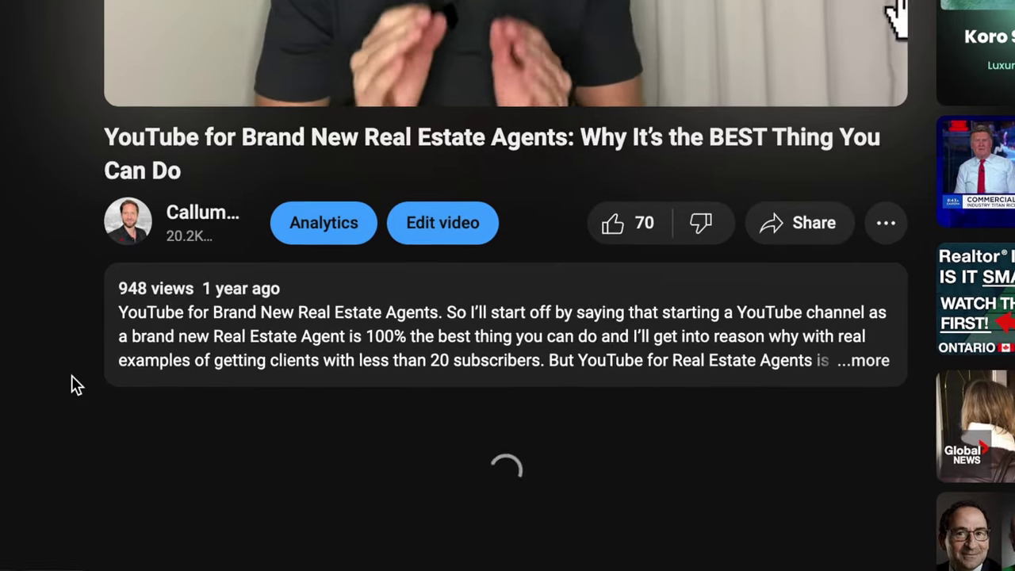
pyautogui.click(863, 361)
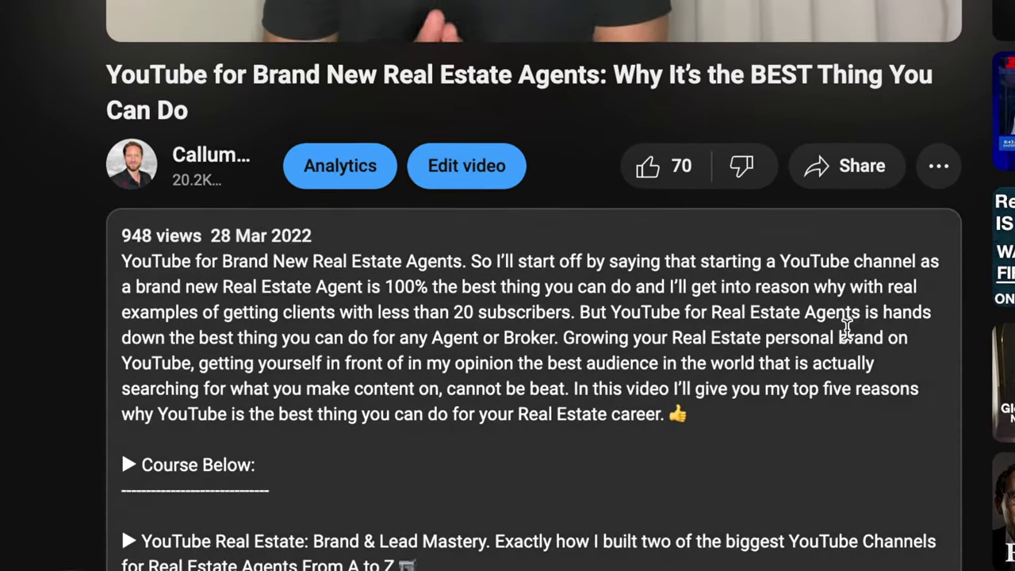
pyautogui.scroll(-5, 550, 368)
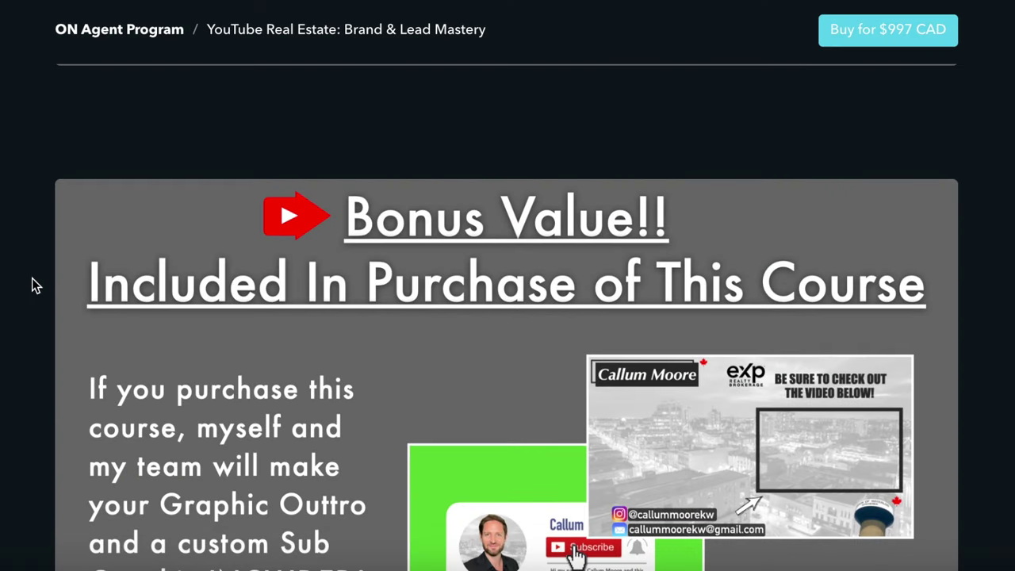
# Switch to the "YouTube Real Estate: Brand & Lead Mastery" sales page and examine its "Bonus Value!!" section.
pyautogui.scroll(-2, 32, 285)
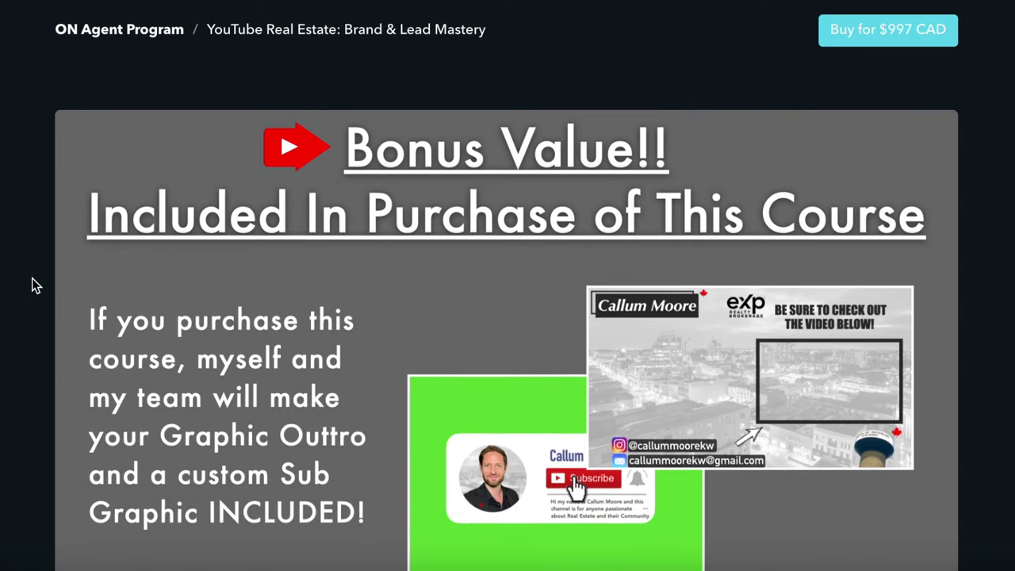
pyautogui.scroll(-2, 32, 285)
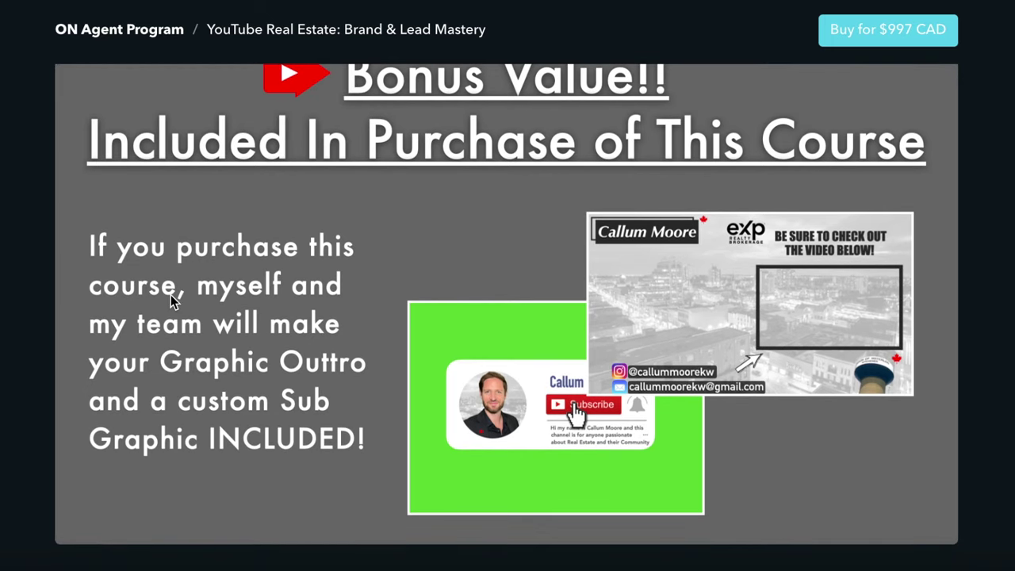